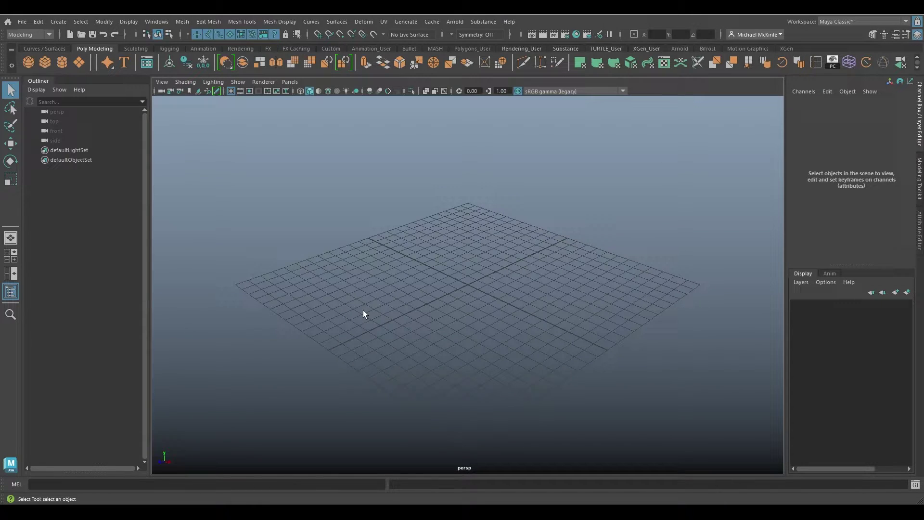
- Show the Windows menu with its Rendering Editors submenu expanded
left_click(160, 22)
mouse_move(212, 100)
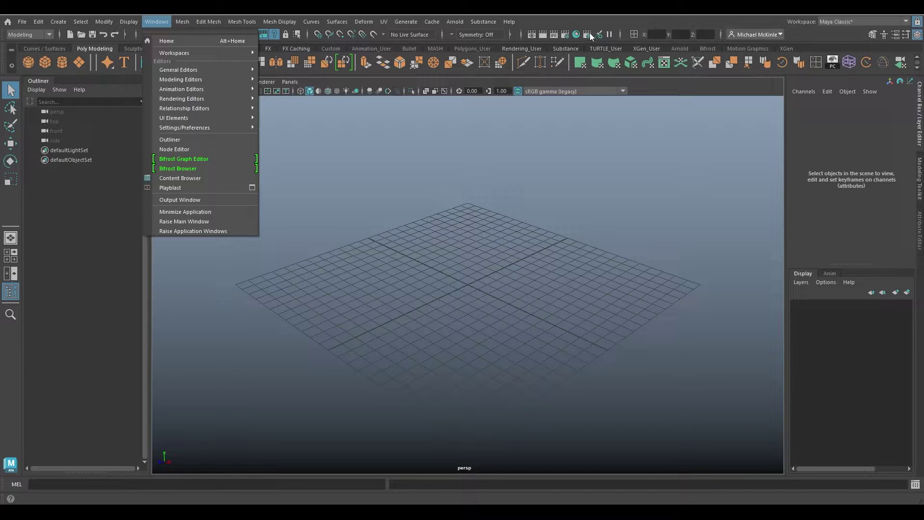
- Open the Hypershade editor from the shelf and shift its window slightly lower
left_click(575, 35)
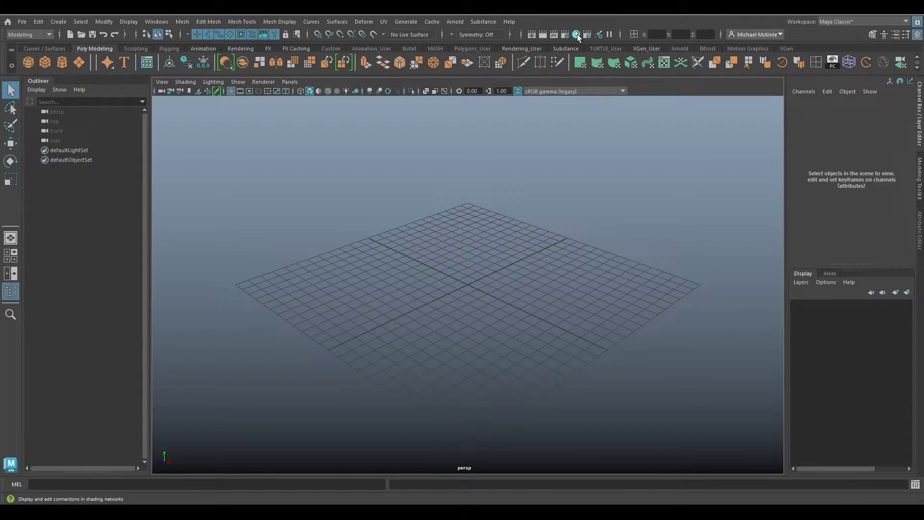
left_click(577, 34)
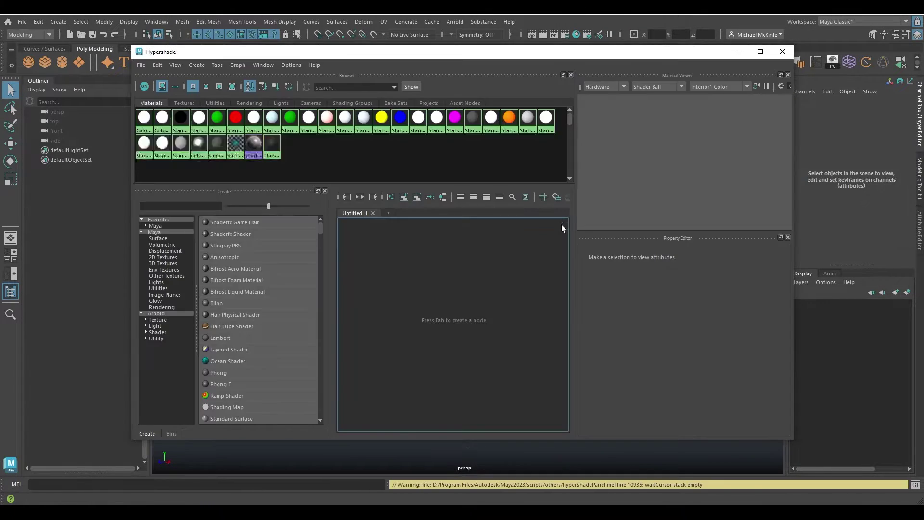
mouse_move(564, 51)
left_mouse_down()
mouse_move(587, 56)
mouse_move(568, 68)
mouse_move(544, 63)
mouse_move(561, 64)
left_mouse_up()
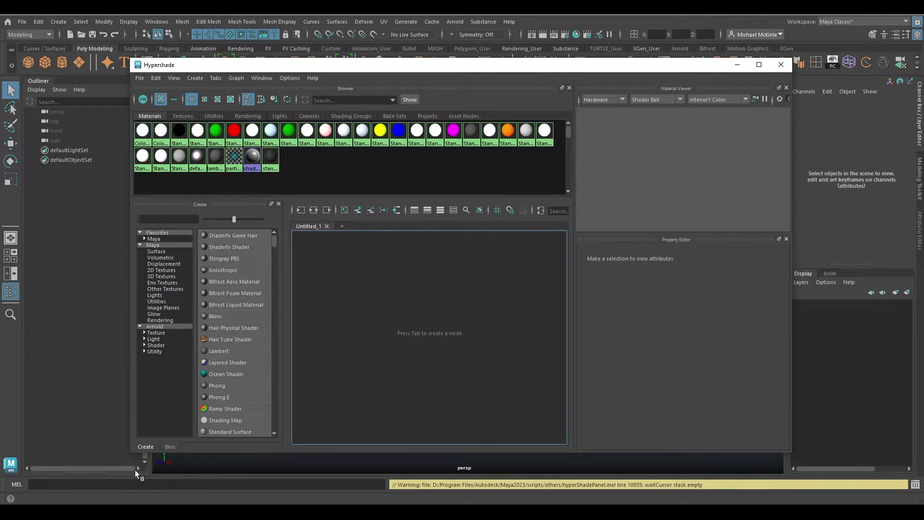
left_click(171, 447)
- Switch the left panel to the Bins list showing the Master Bin and enlarge the material browser
left_click(145, 446)
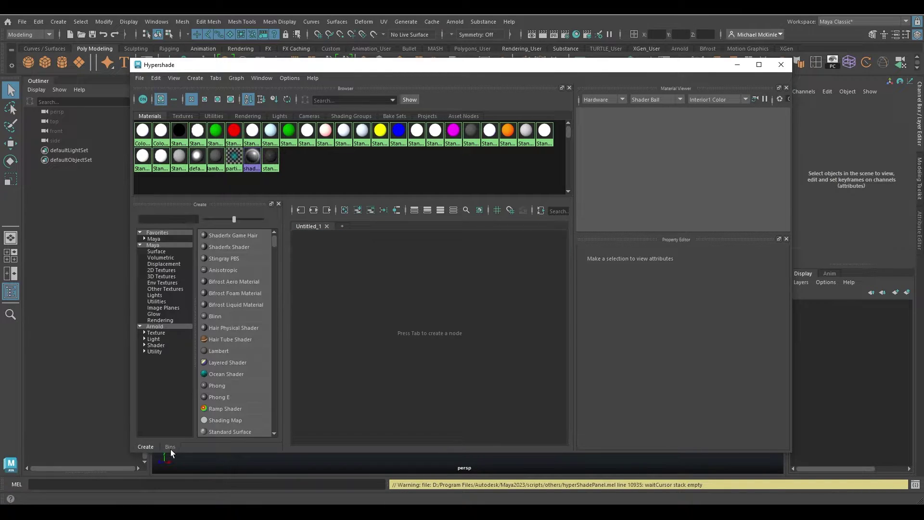
left_click(170, 448)
left_click(151, 447)
left_click(168, 448)
left_click(145, 447)
left_click(171, 447)
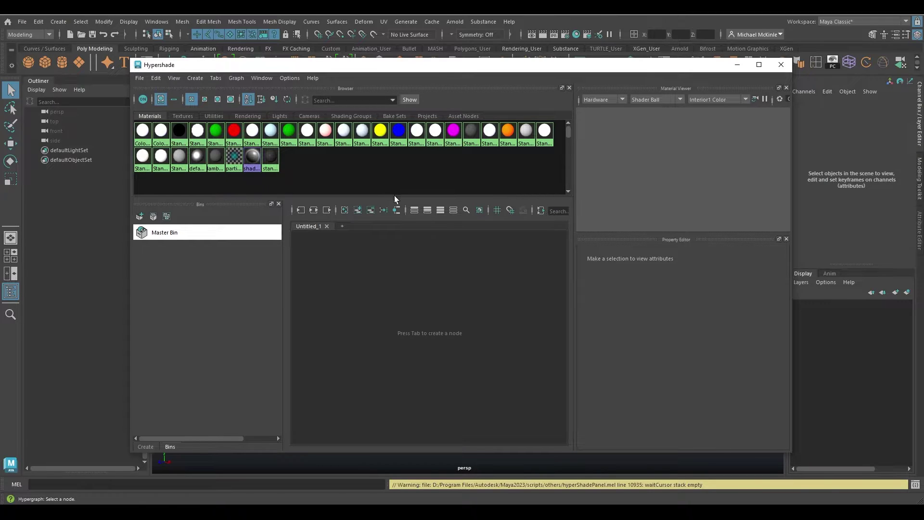
left_click_drag(394, 198, 399, 265)
- Switch to medium labelled swatches and maximise the Hypershade to fill the screen
left_click(204, 100)
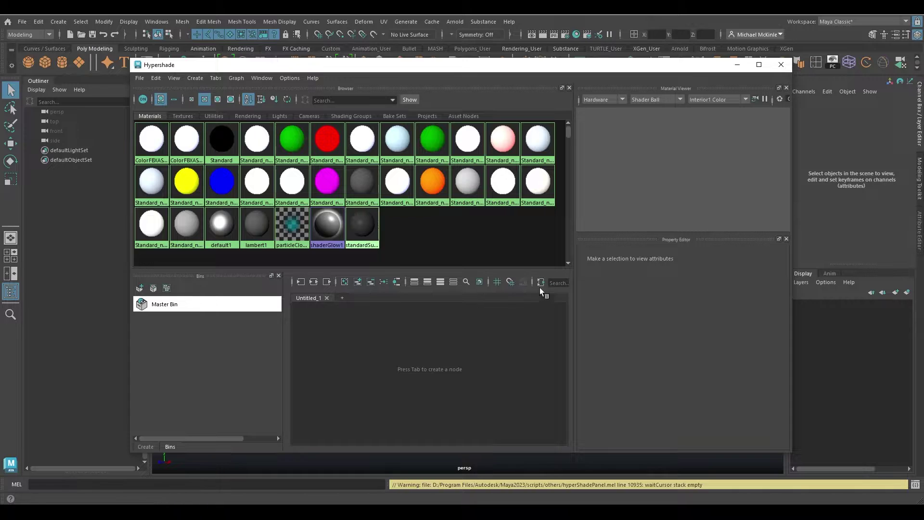
double_click(551, 65)
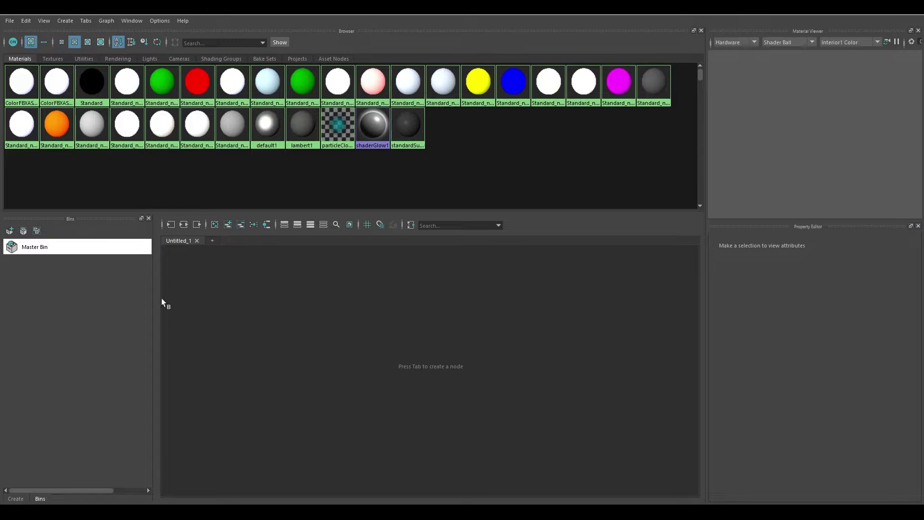
- Create an empty bin named Colors, check it, then return to the Master Bin
left_click(10, 231)
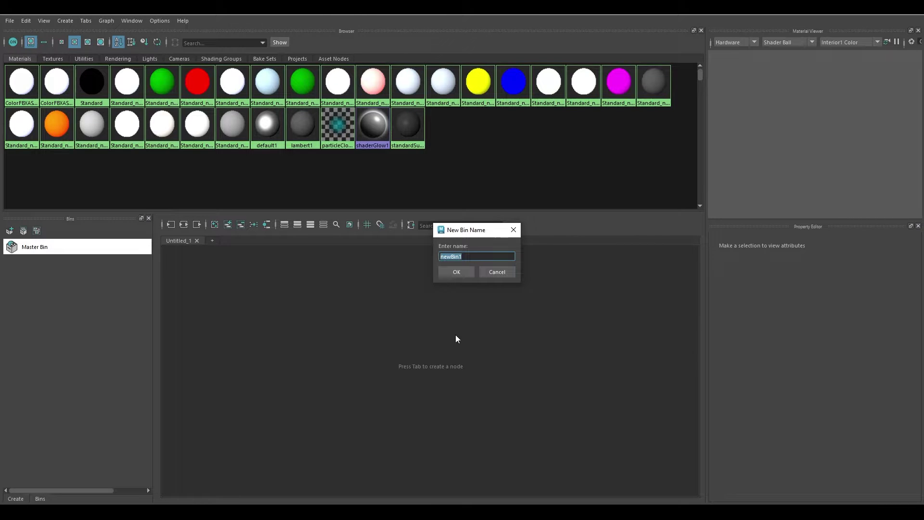
type("Colors")
left_click(456, 272)
left_click(51, 261)
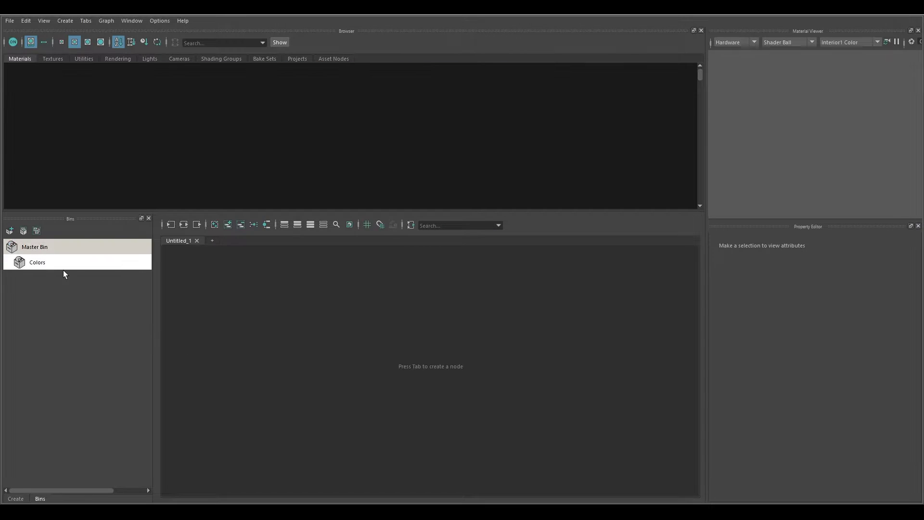
left_click_drag(41, 262, 562, 138)
left_click(62, 240)
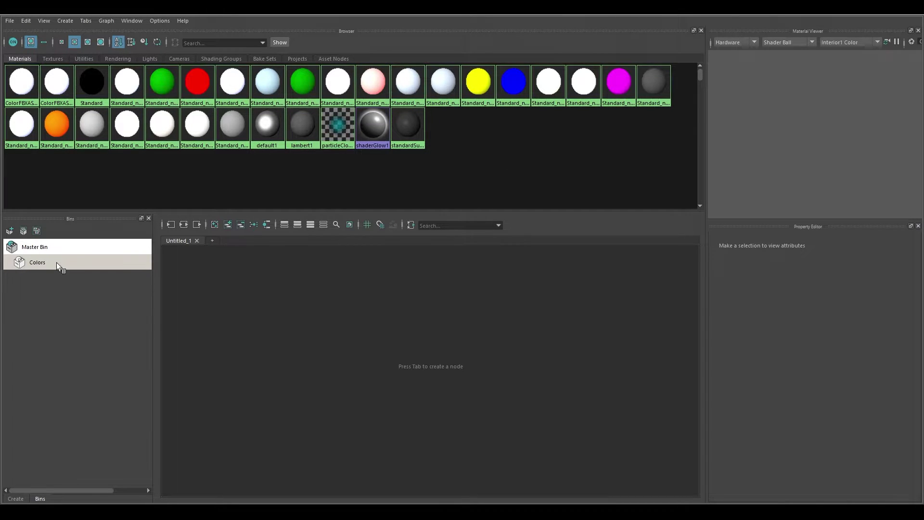
- Add the orange Standard_ncl1_4 material to the Colors bin with Add Selected
left_click_drag(57, 260, 57, 259)
left_click(52, 124)
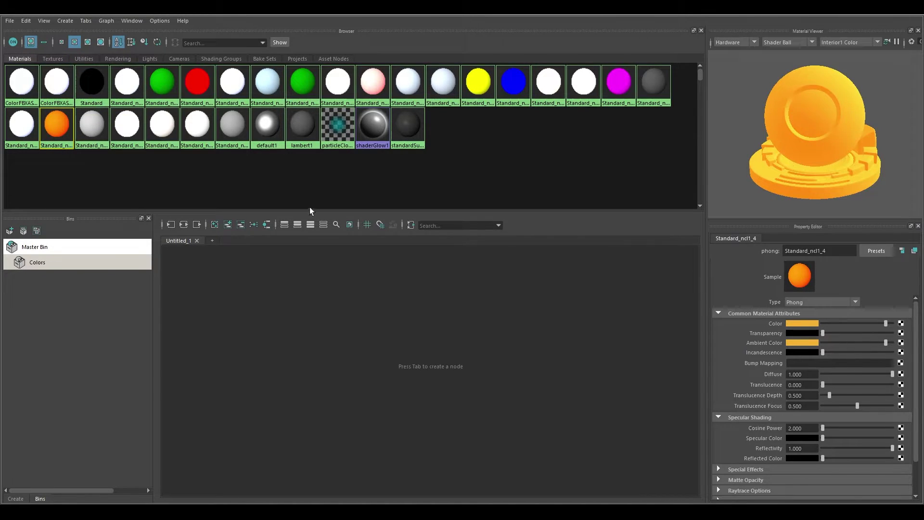
right_click(60, 264)
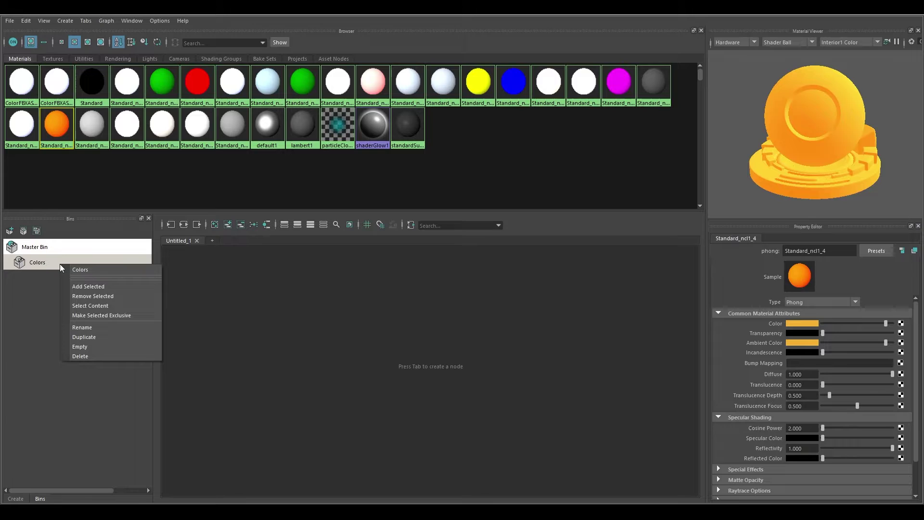
left_click(103, 287)
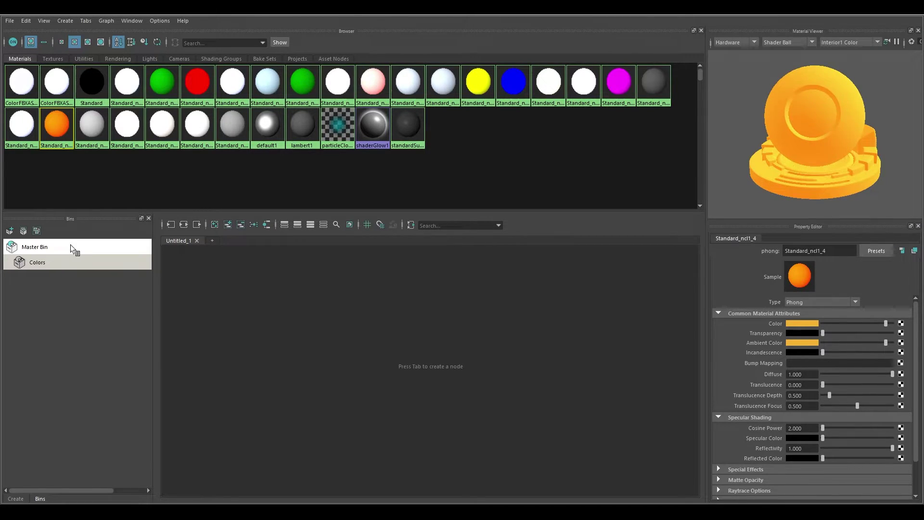
left_click(61, 265)
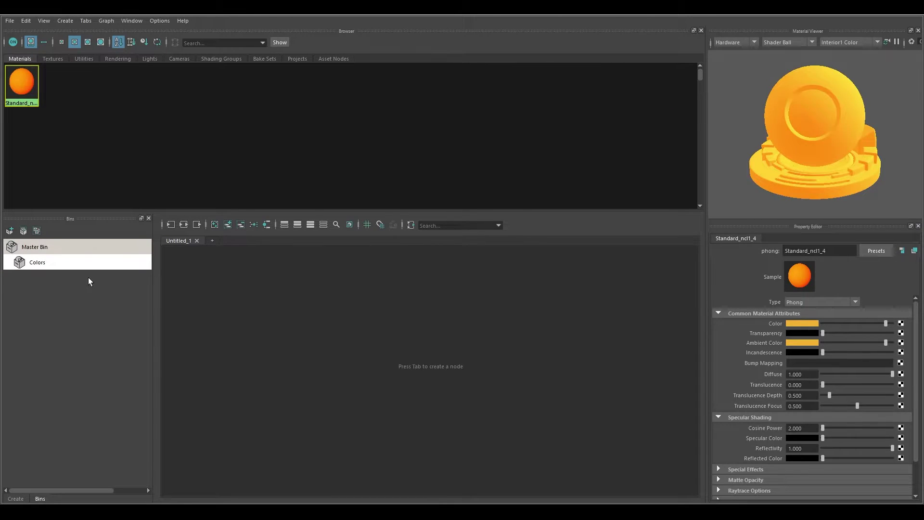
left_click(80, 248)
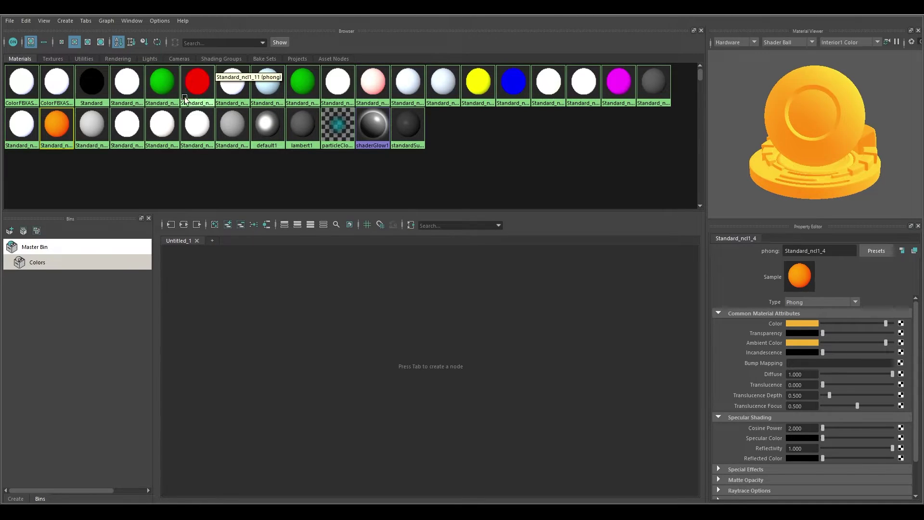
- Drag the red and green materials onto the Colors bin, checking its contents between drops
left_click_drag(197, 123, 96, 263)
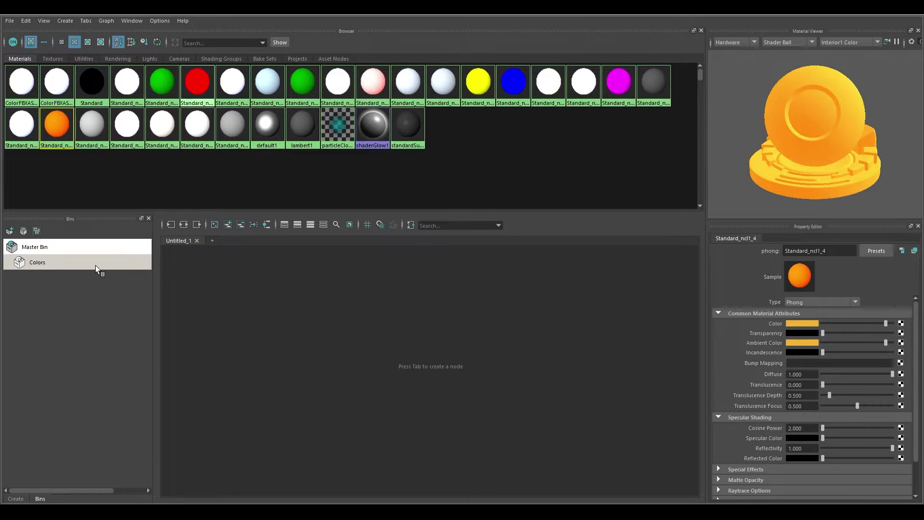
left_click(95, 265)
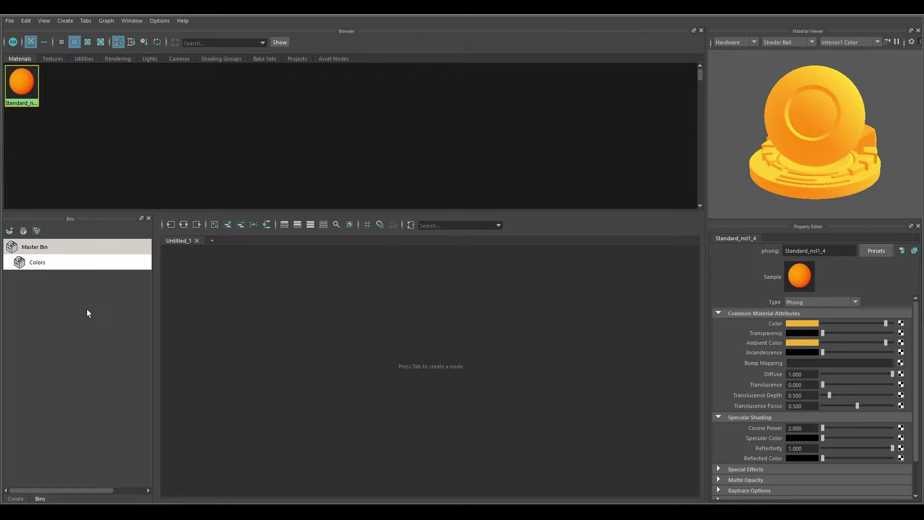
left_click(79, 250)
left_click_drag(195, 84, 85, 261)
left_click(79, 261)
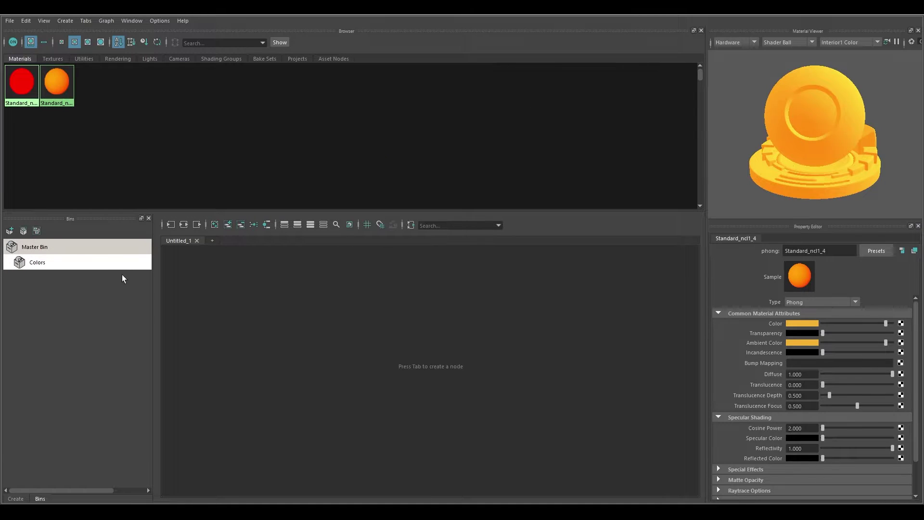
left_click(72, 246)
left_click_drag(302, 81, 82, 261)
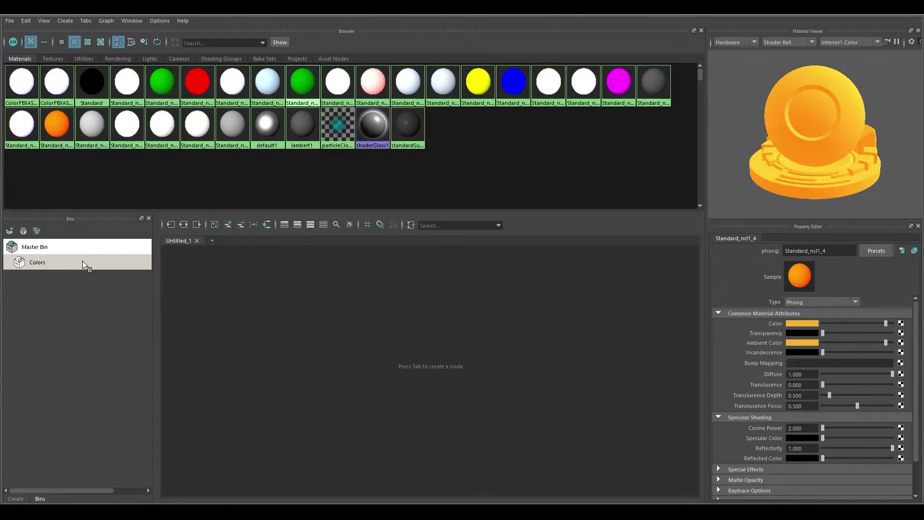
- Add the blue, yellow and magenta materials to the Colors bin with Add Selected
left_click(83, 261)
left_click(73, 247)
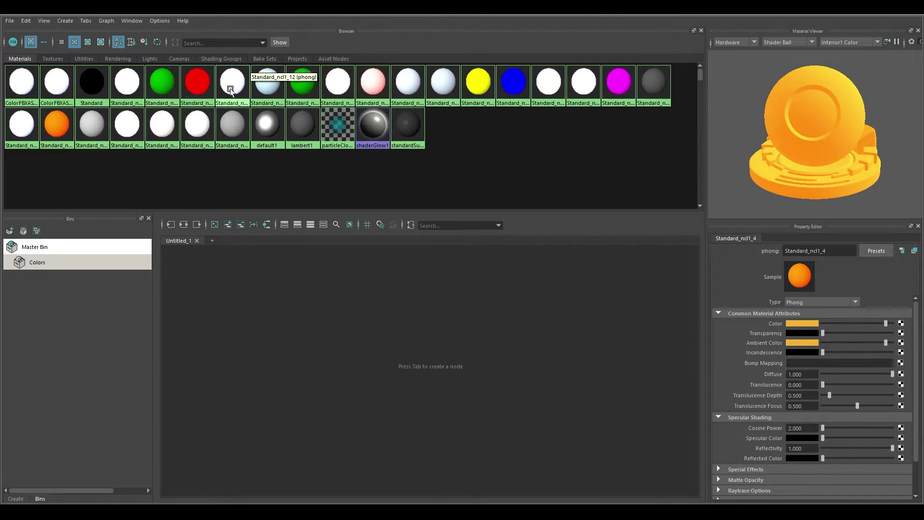
left_click(511, 91)
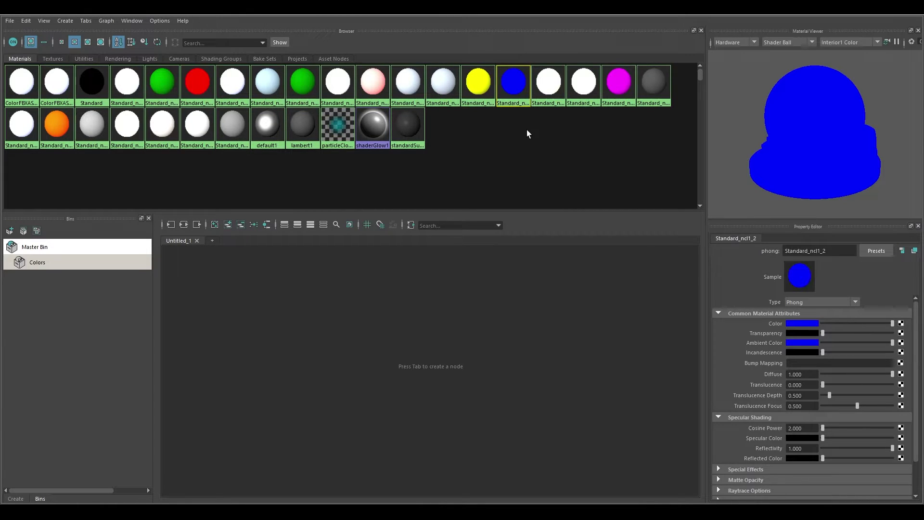
left_click(482, 85, "shift")
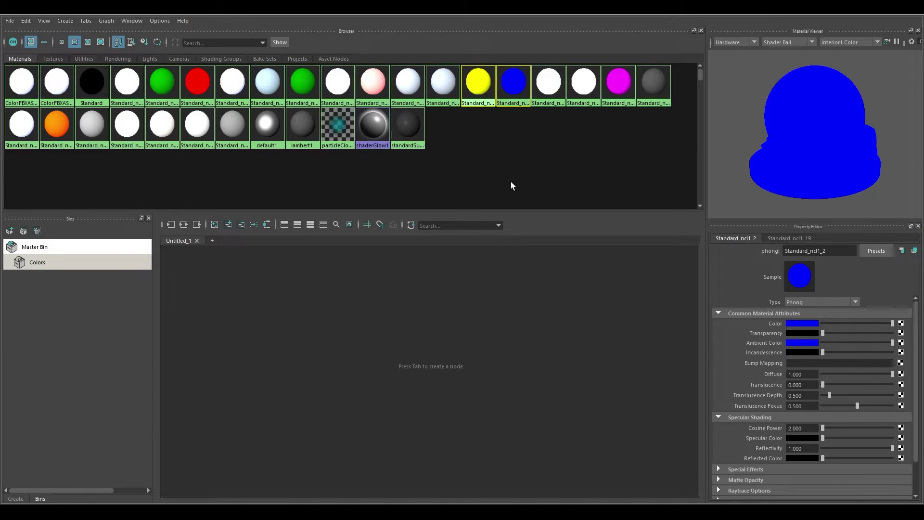
left_click(617, 85, "shift")
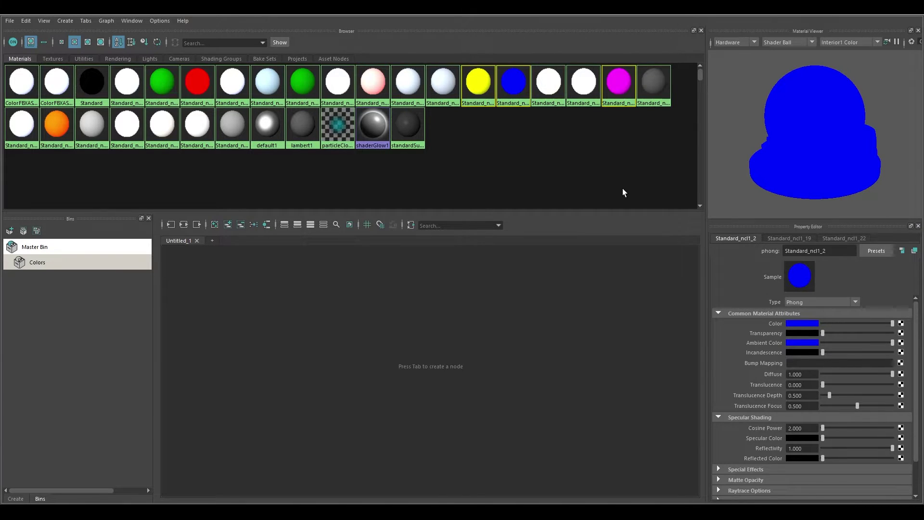
right_click(70, 264)
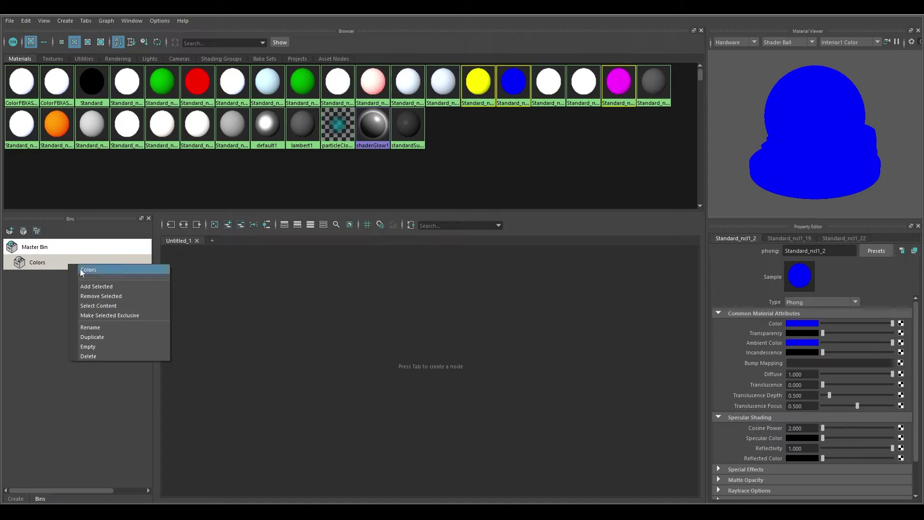
left_click(114, 287)
left_click(69, 262)
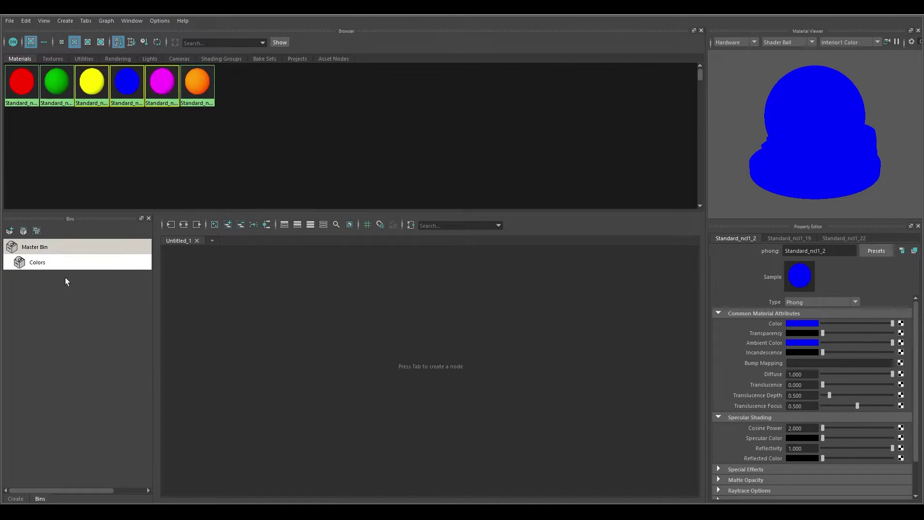
- Clear the selection and drag the black Standard material onto the Colors bin
left_click(180, 170)
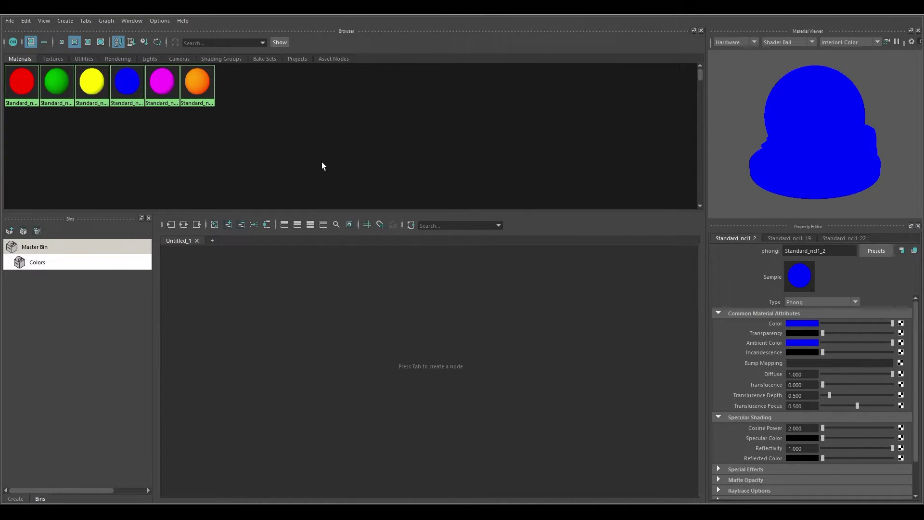
left_click(95, 249)
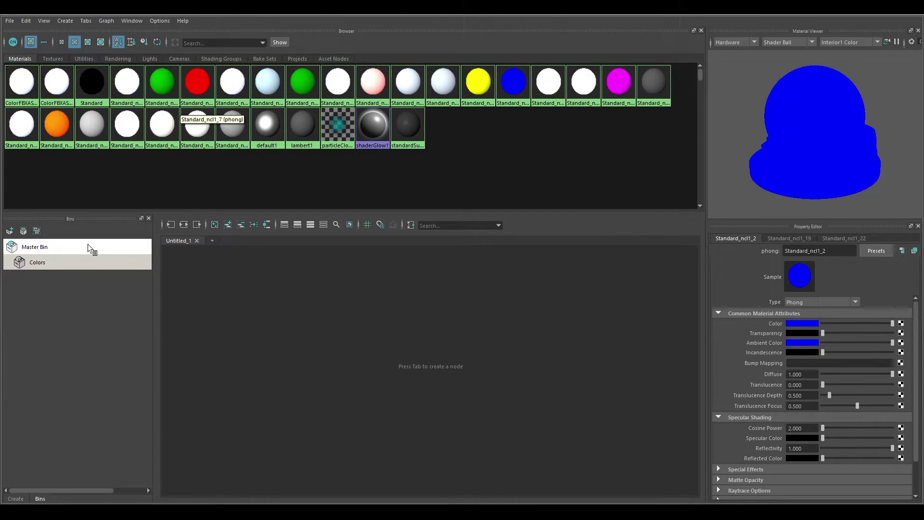
left_click_drag(91, 83, 68, 264)
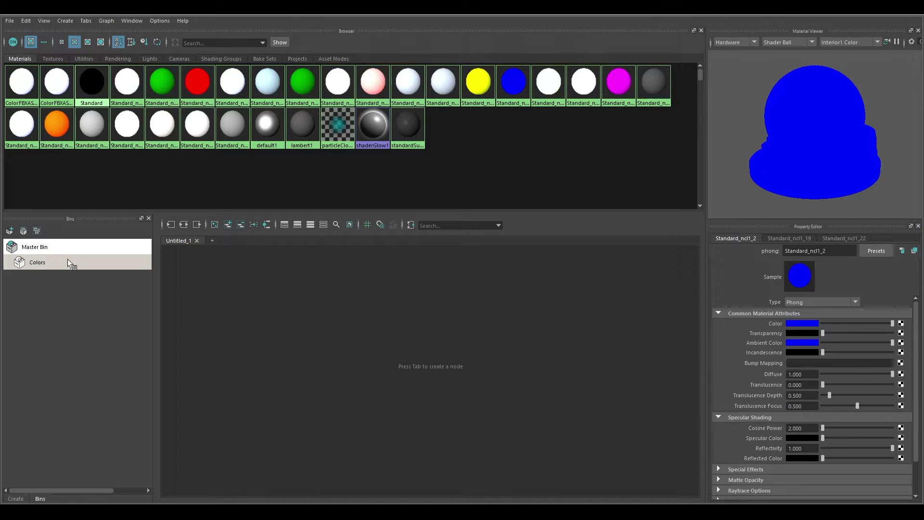
- Compare the Master Bin with the Colors bin, which now holds seven materials
left_click(68, 259)
left_click(69, 247)
left_click(73, 260)
left_click(78, 250)
left_click(52, 261)
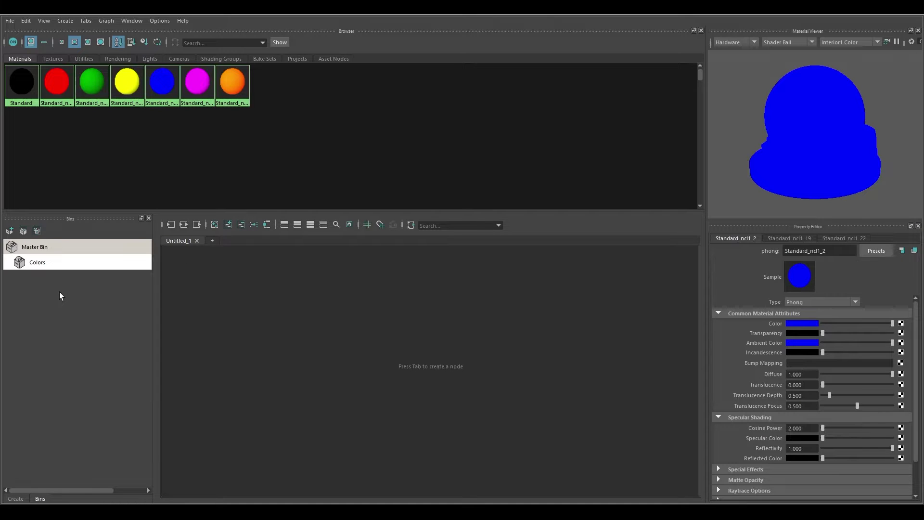
- Rename the Colors bin to Commander, correcting a mistyped 'Character' entry
right_click(56, 262)
left_click(91, 326)
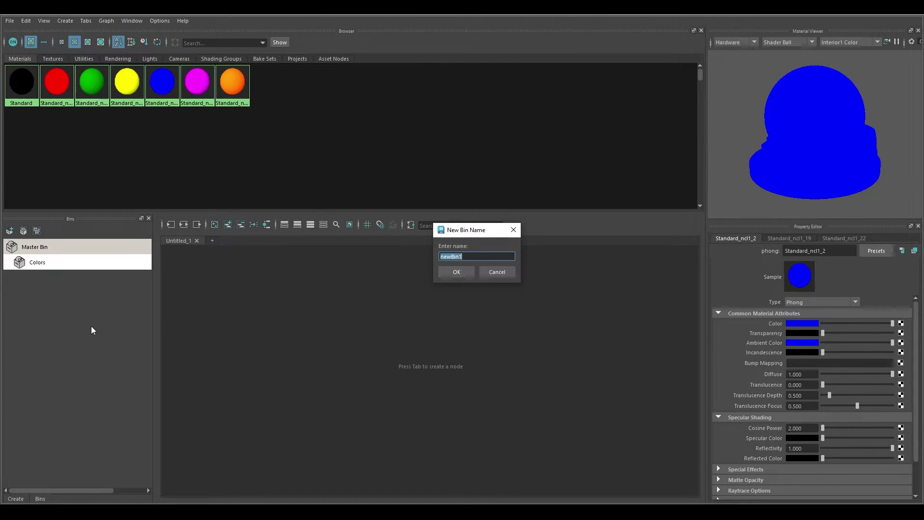
type("Character")
key("BackSpace")
key("BackSpace")
key("BackSpace")
key("BackSpace")
key("BackSpace")
key("BackSpace")
key("BackSpace")
key("BackSpace")
type("Command")
left_click(442, 272)
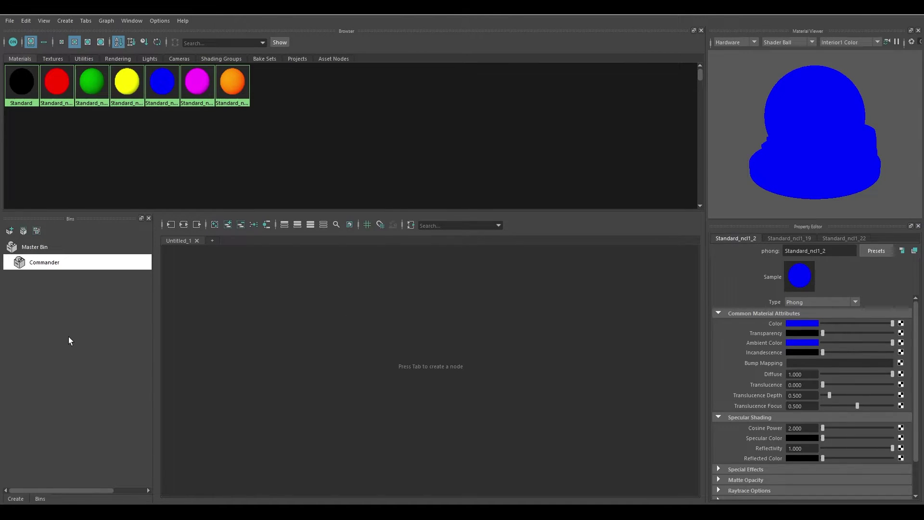
- Remove the orange material from the Commander bin, then show the Master Bin again
left_click(44, 247)
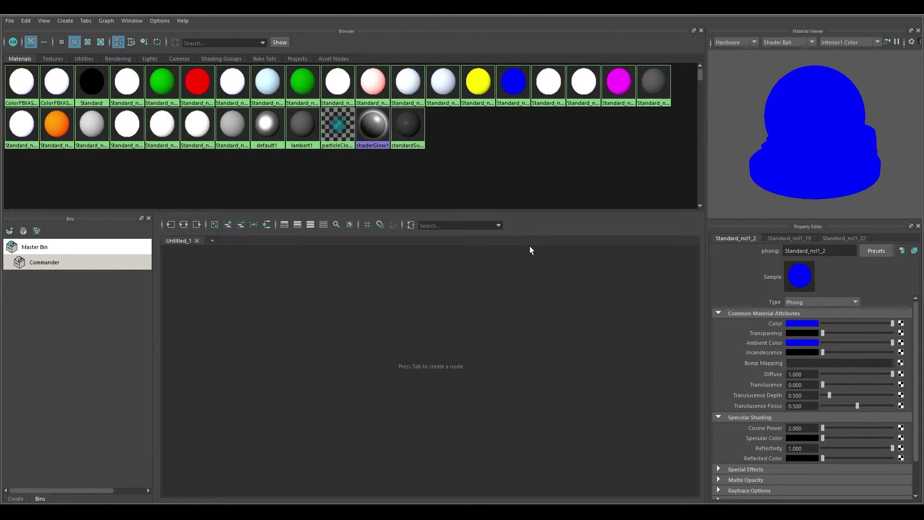
left_click(62, 262)
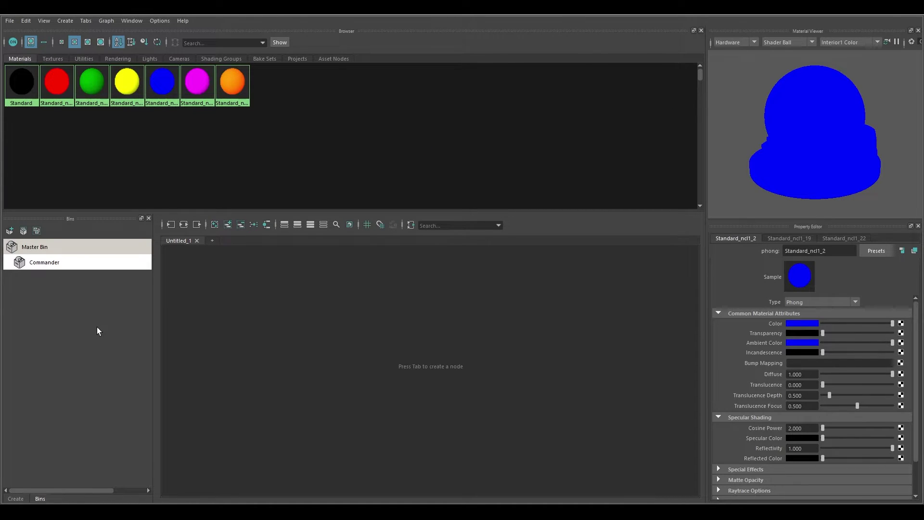
left_click(233, 81)
right_click(52, 264)
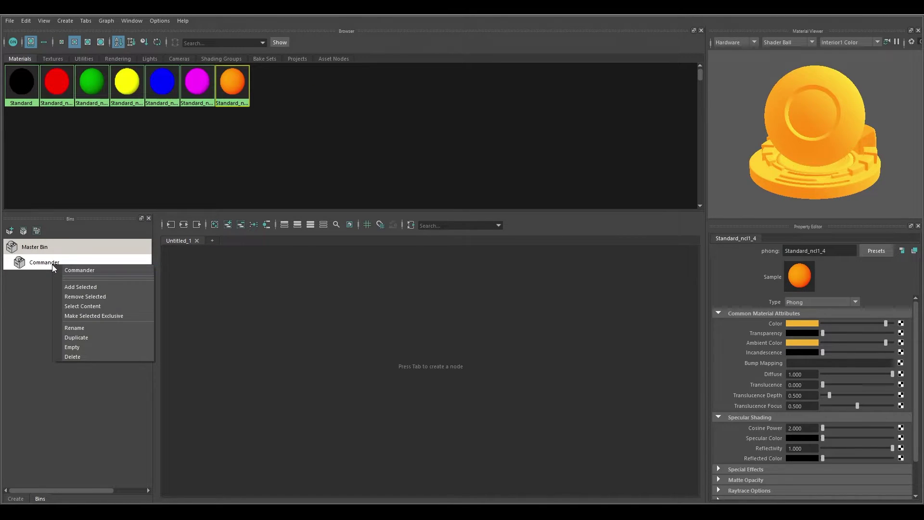
left_click(103, 296)
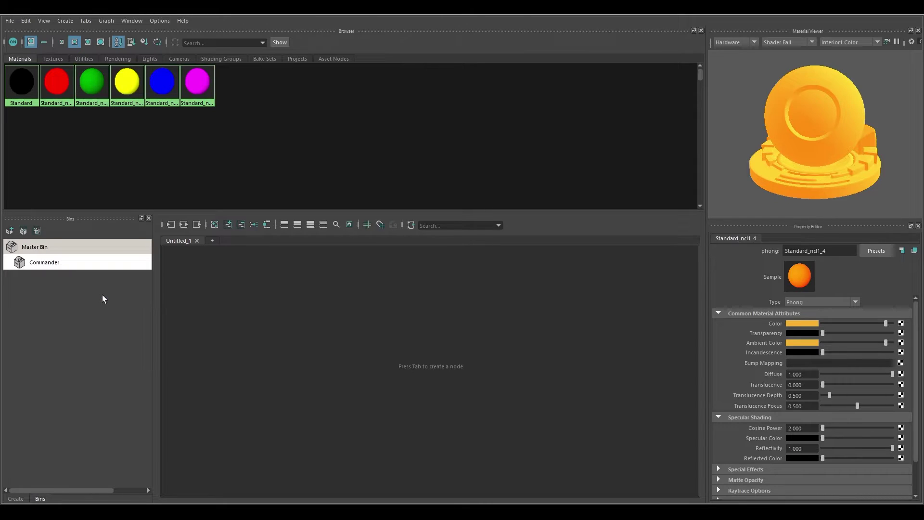
left_click(61, 248)
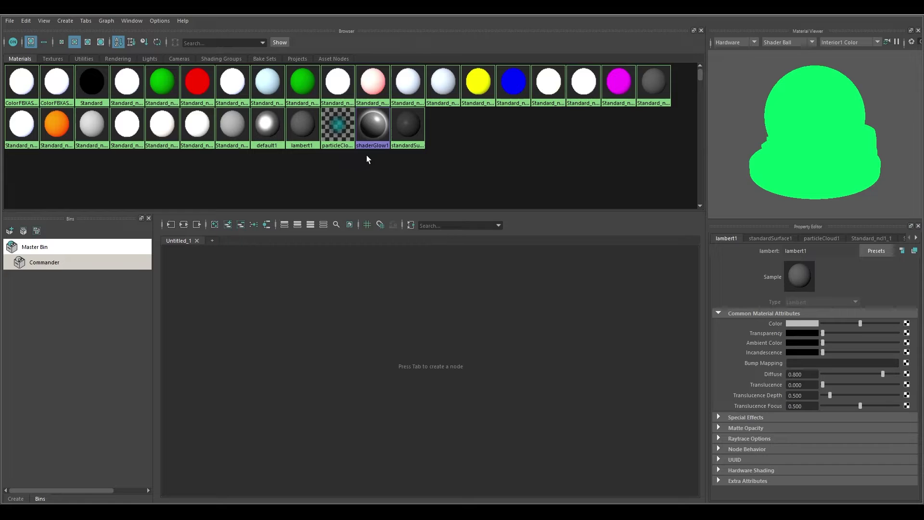
- Select default1, lambert1, particleCloud1, shaderGlow1 and standardSurface1 and create a new bin from them
left_click(265, 124)
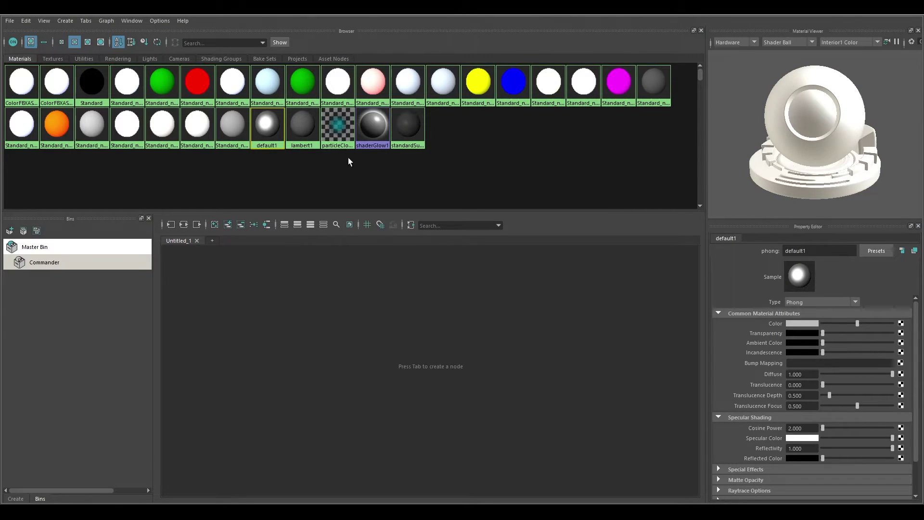
left_click(308, 122, "shift")
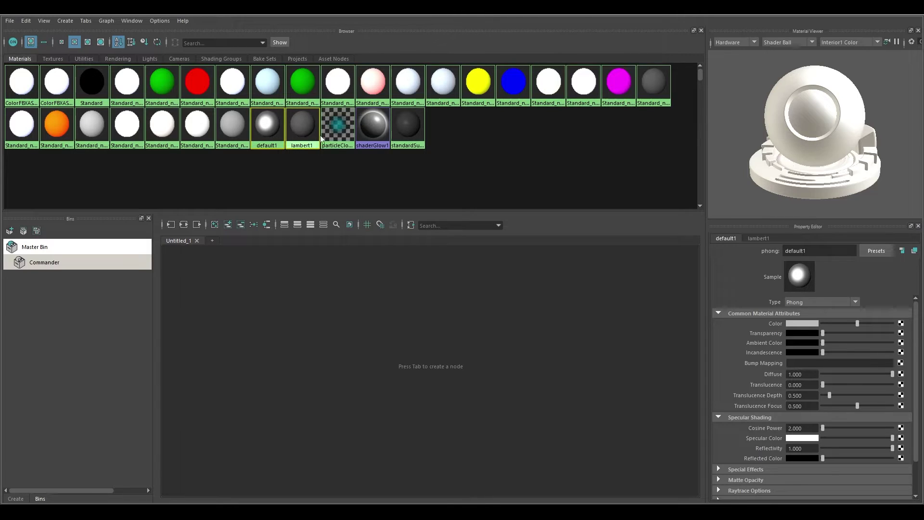
left_click(337, 123, "shift")
left_click(366, 129, "shift")
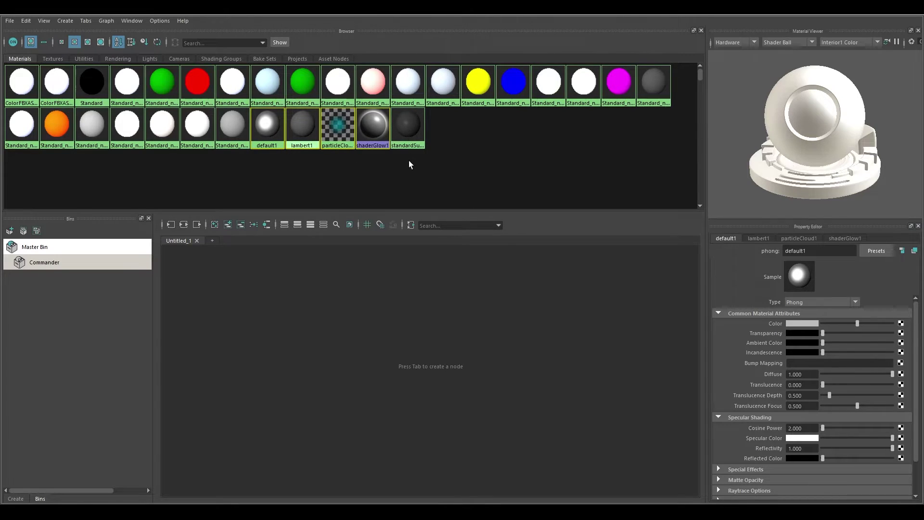
left_click(408, 126, "shift")
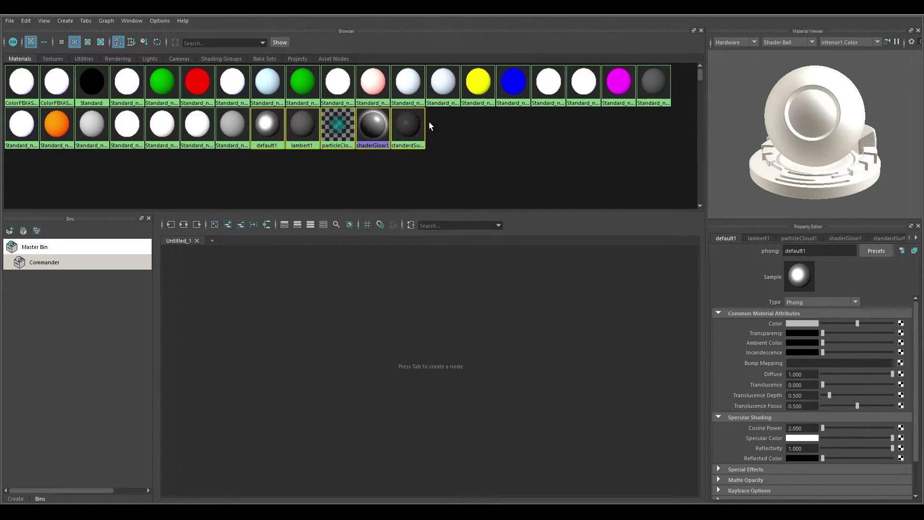
left_click(24, 232)
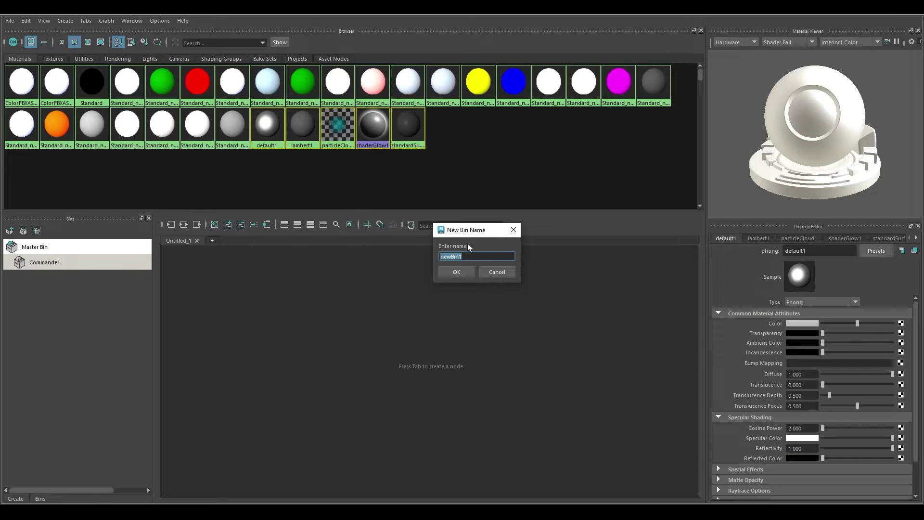
- Name the new bin Defaults, then check the Commander, Defaults and Master Bin contents
type("Defaults")
left_click(462, 271)
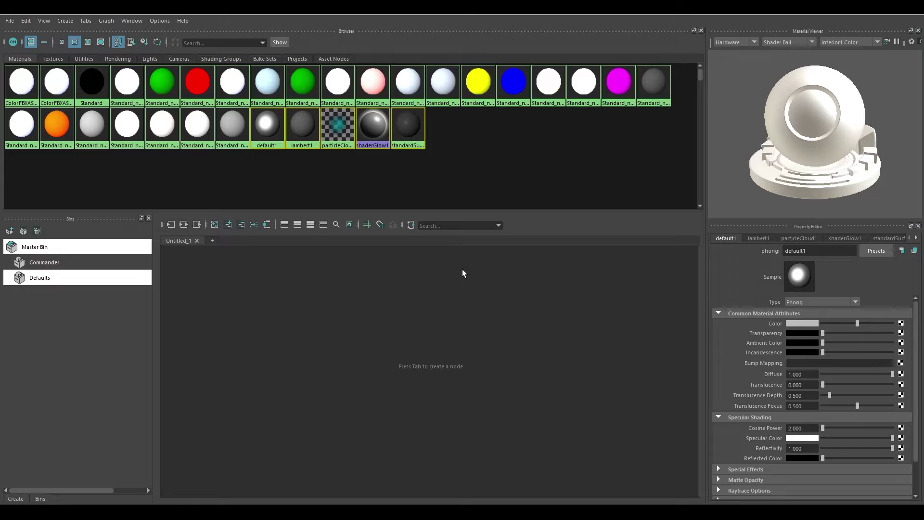
left_click(61, 263)
mouse_move(55, 275)
left_mouse_down()
mouse_move(134, 248)
mouse_move(53, 279)
left_mouse_up()
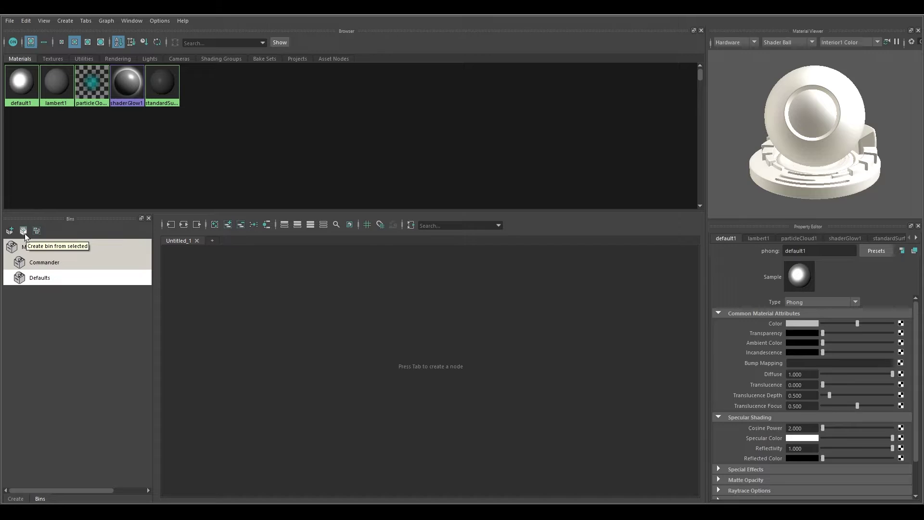
left_click(56, 268)
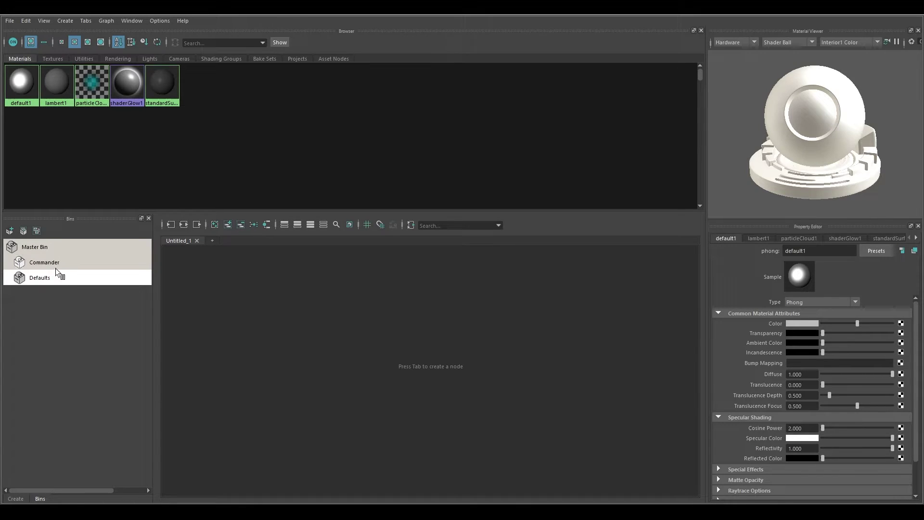
left_click(54, 279)
left_click(47, 248)
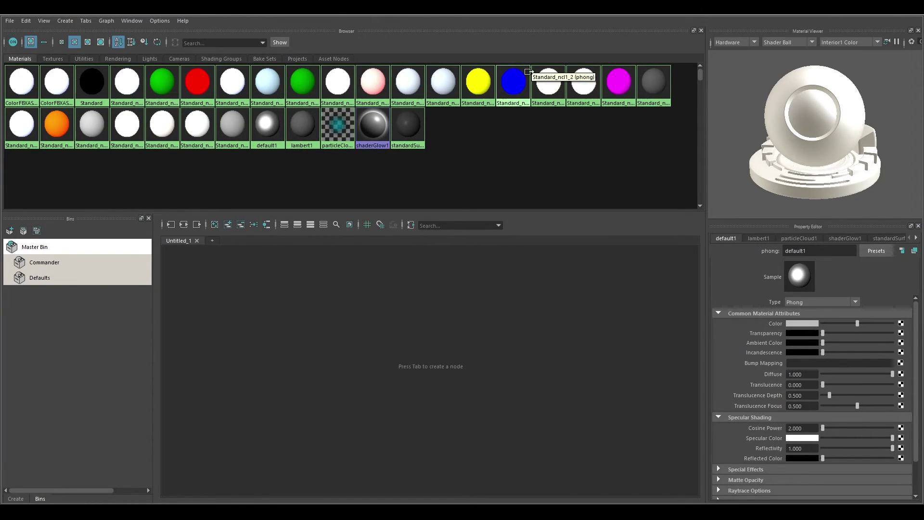
- Select the yellow material plus six white materials in the browser
left_click(478, 86)
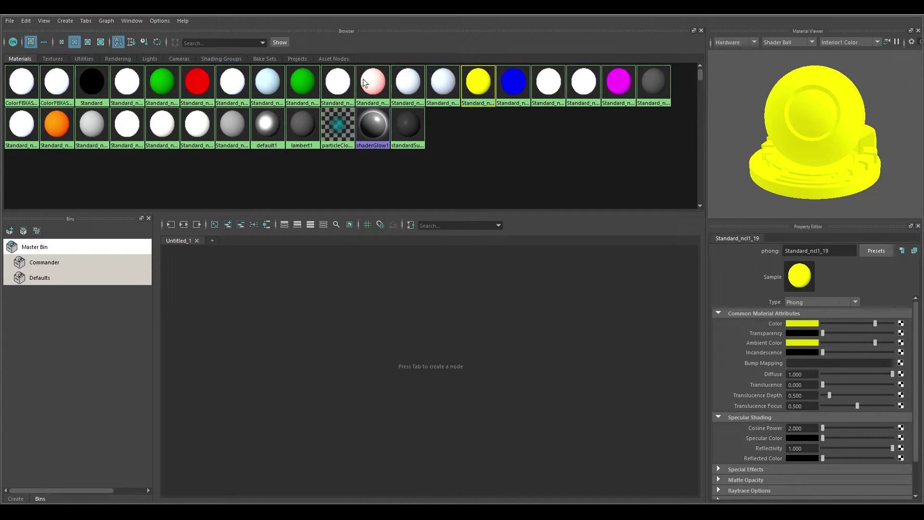
left_click(344, 86, "shift")
left_click(235, 85, "shift")
left_click(189, 131, "shift")
left_click(164, 128, "shift")
left_click(123, 82, "shift")
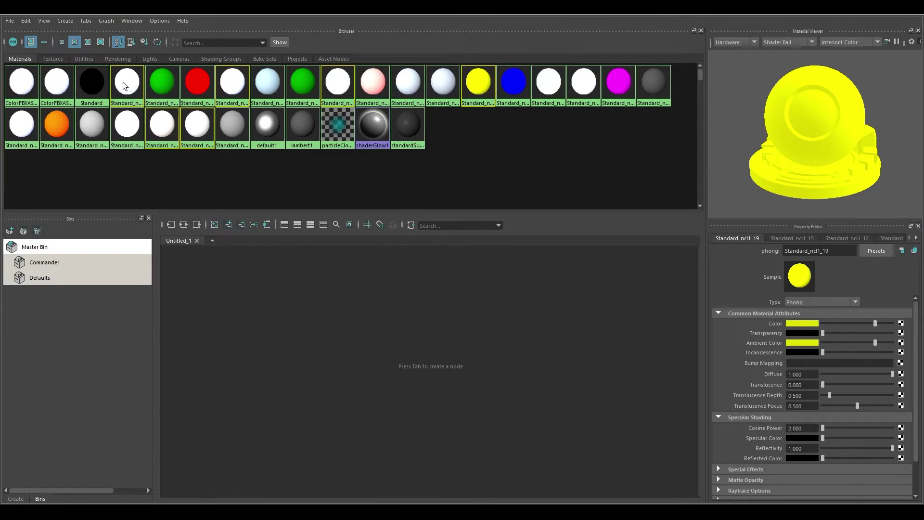
left_click(129, 135, "shift")
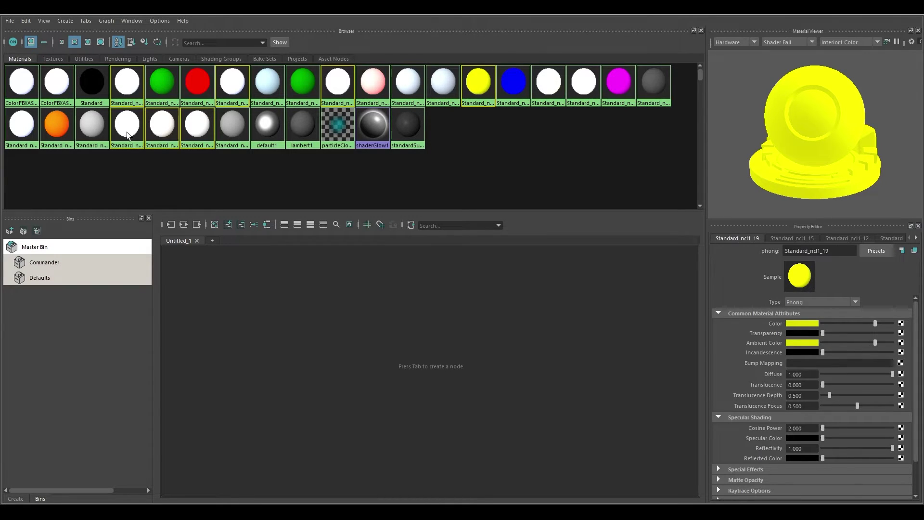
- Create a bin named GlowyStuff from the seven selected materials and view it
left_click(23, 230)
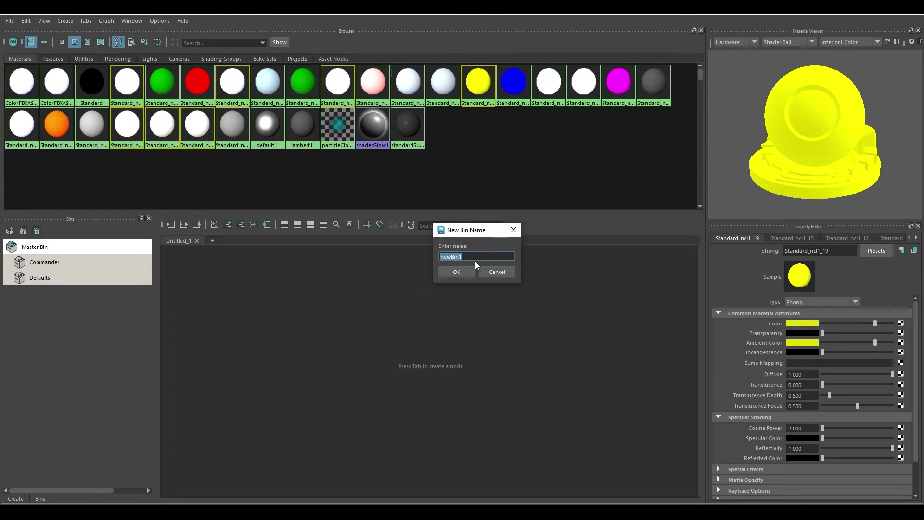
left_click_drag(474, 256, 448, 255)
type("GlowyStuff")
left_click(457, 272)
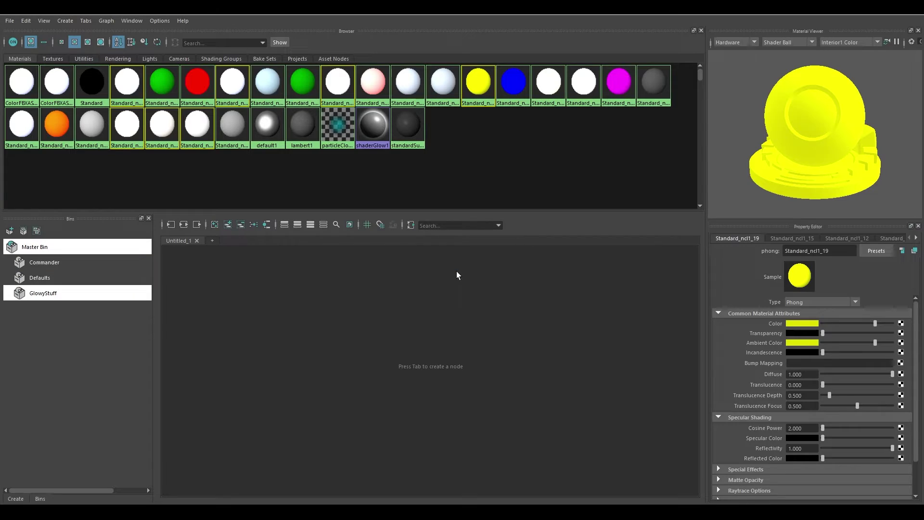
left_click(57, 293)
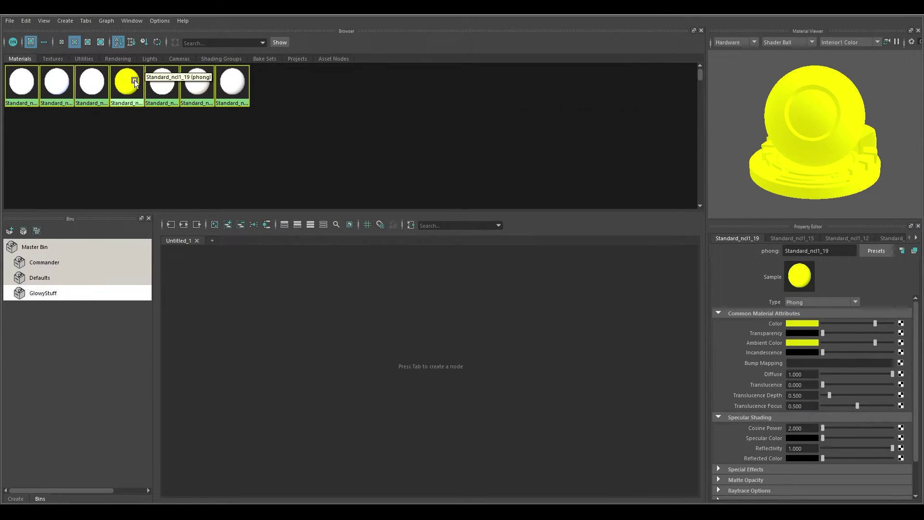
- Review the Commander, Defaults and GlowyStuff bins and drag the selected yellow material into Commander
left_click(52, 265)
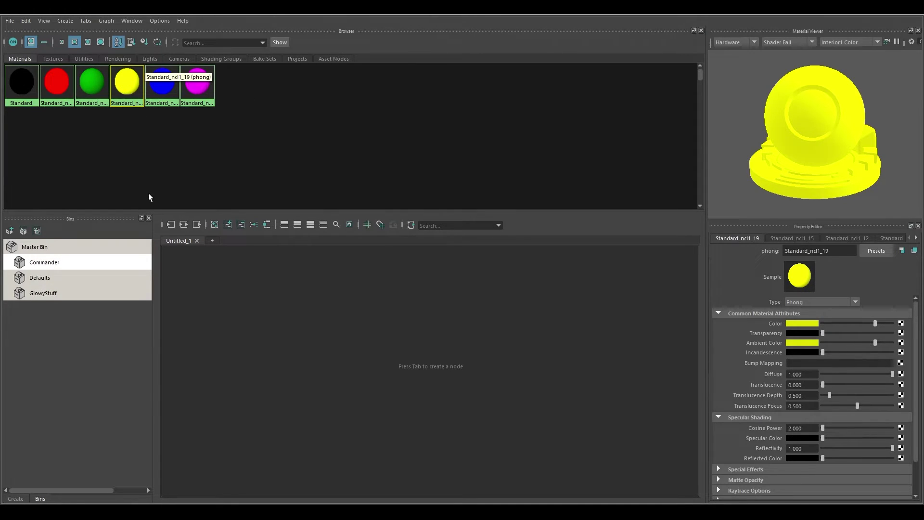
left_click(54, 277)
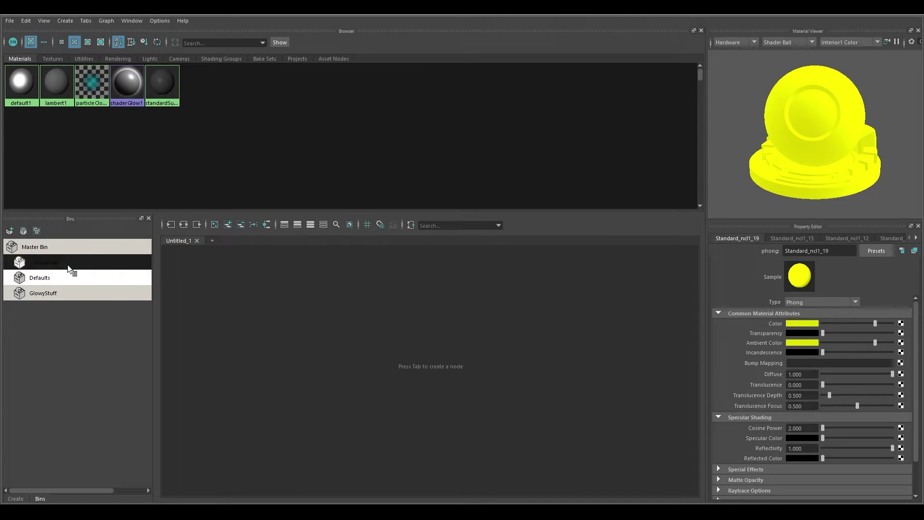
left_click(66, 262)
left_click(87, 294)
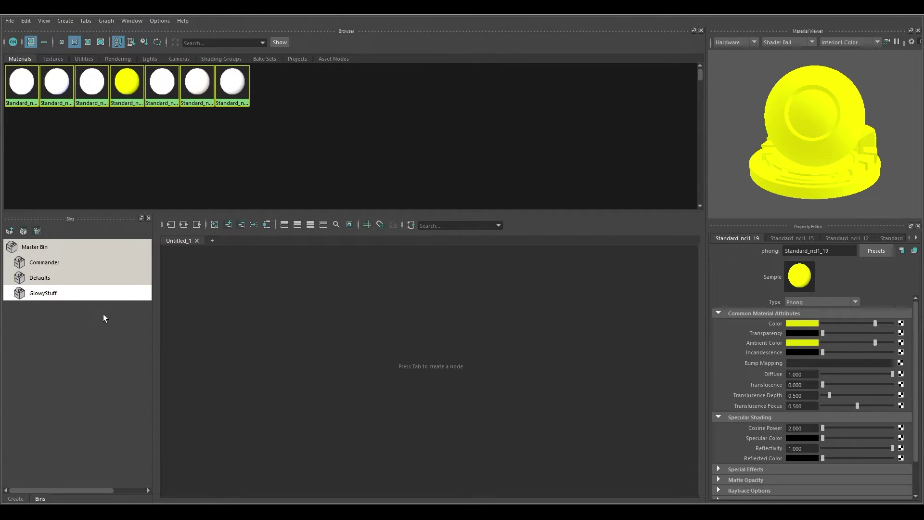
left_click_drag(96, 295, 64, 262)
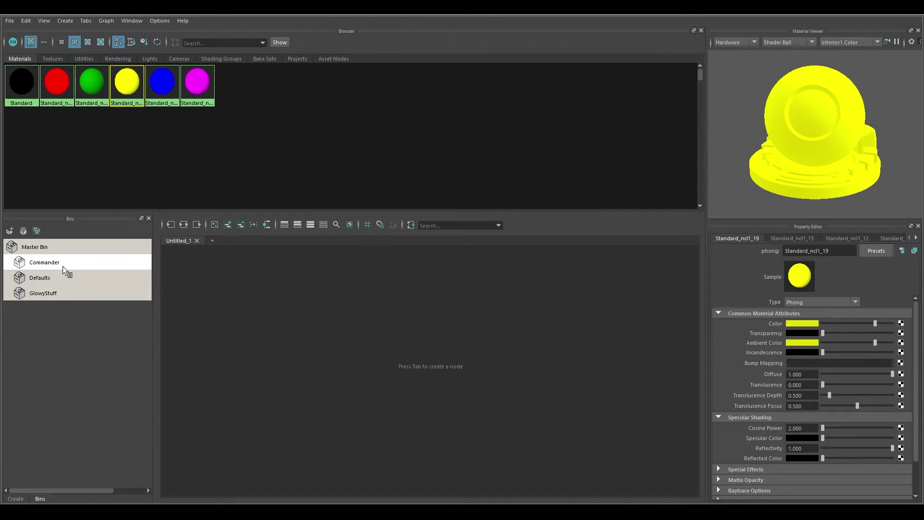
scroll(126, 94, "down", 2, "ctrl")
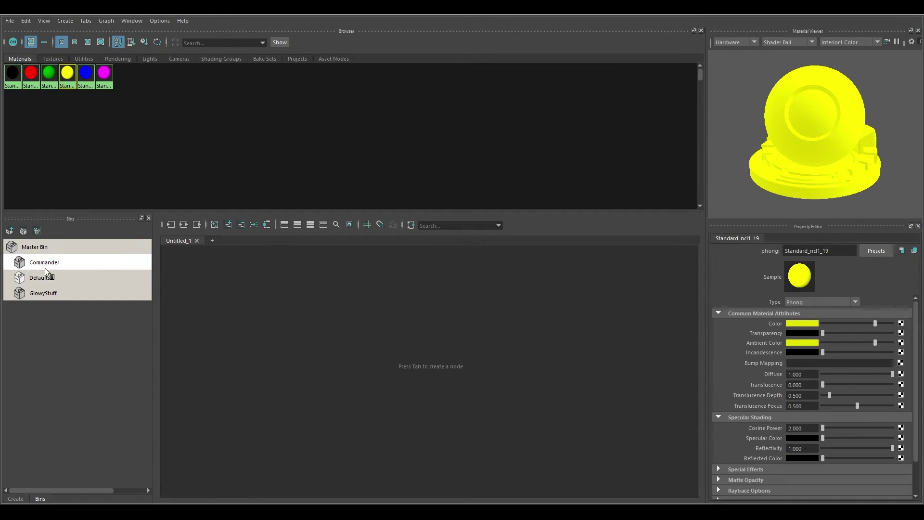
- Make the yellow material exclusive to Commander, confirming GlowyStuff no longer holds it
right_click(61, 263)
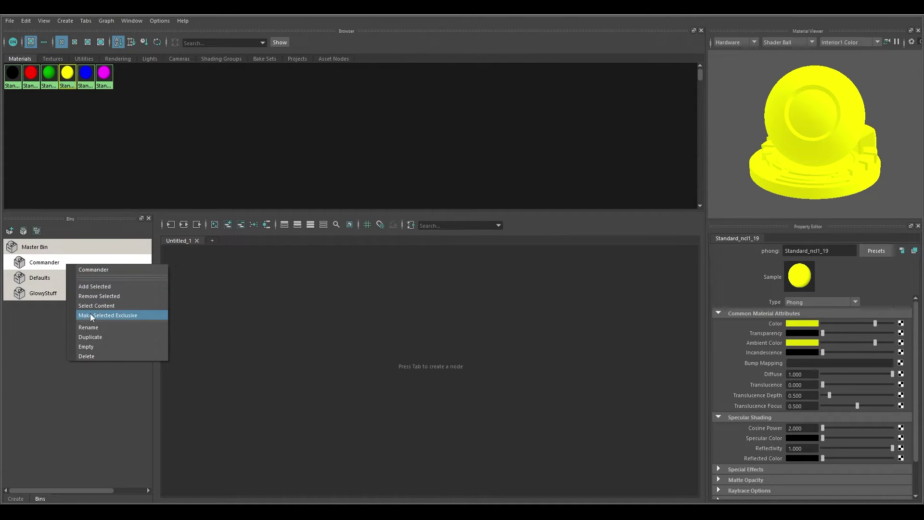
left_click(105, 314)
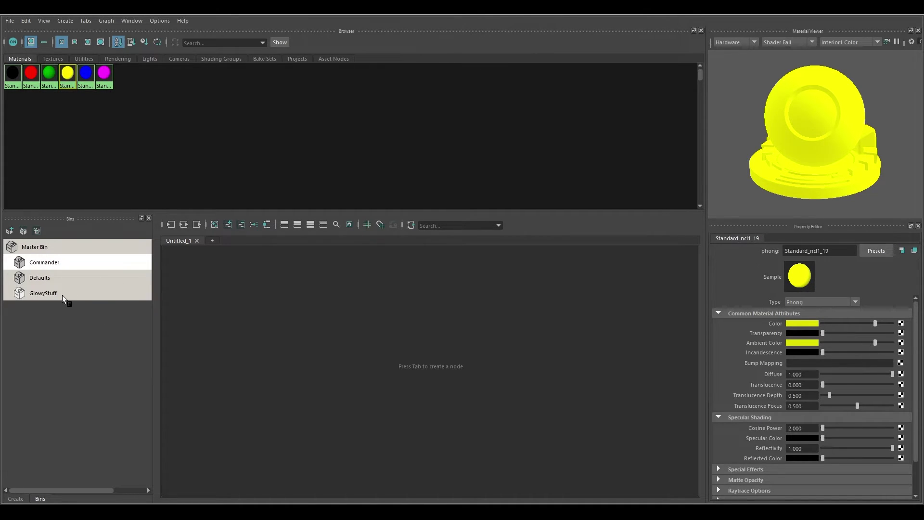
left_click(76, 292)
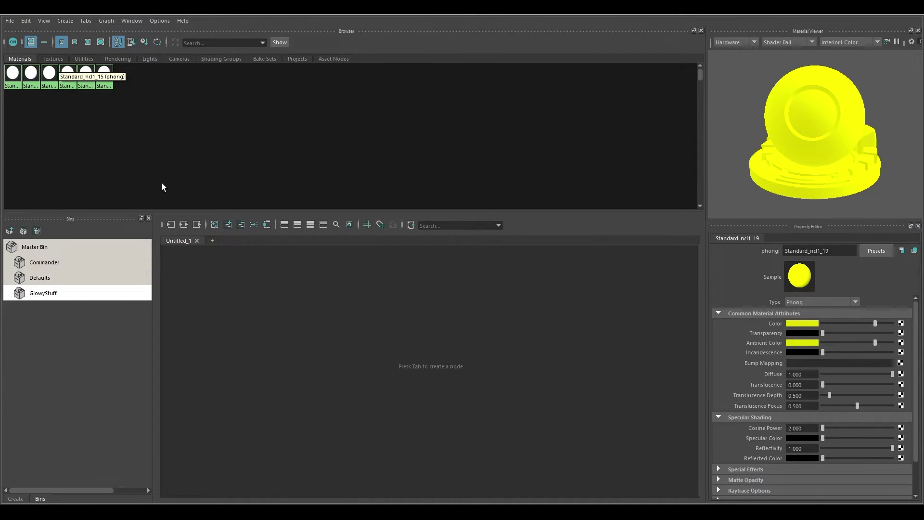
left_click(80, 262)
left_click(72, 247)
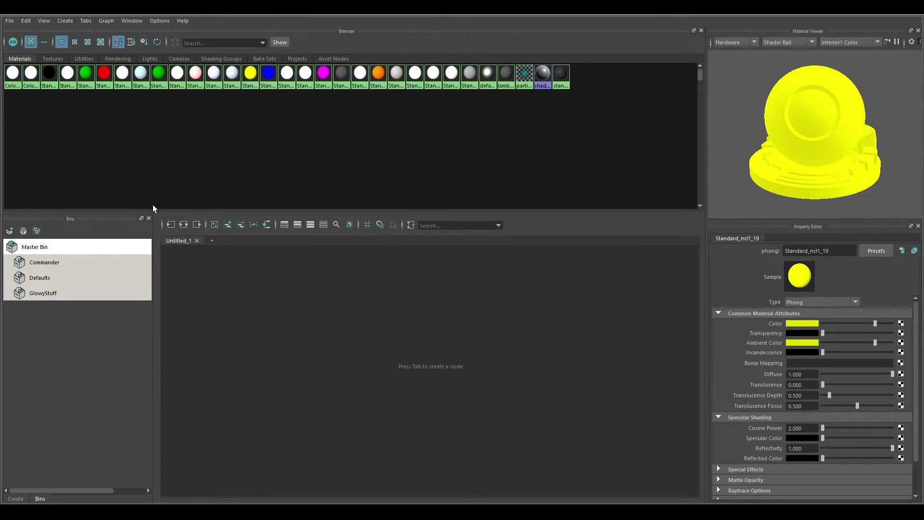
- Recheck the Commander, GlowyStuff and Defaults bins, then select all of Commander's content
left_click(61, 265)
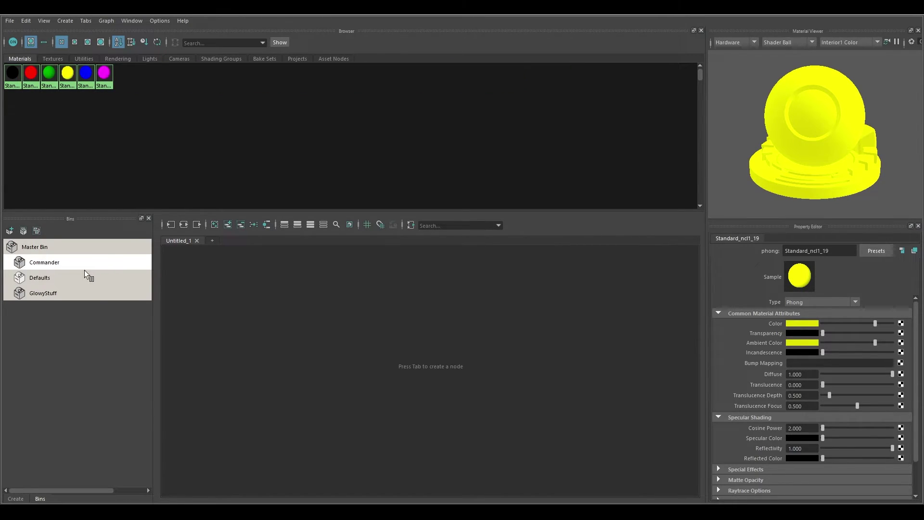
left_click(51, 289)
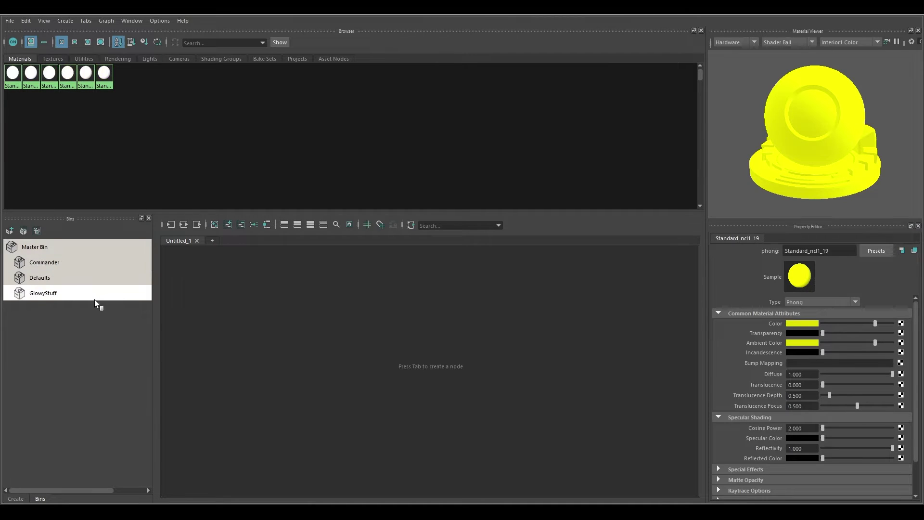
left_click(56, 279)
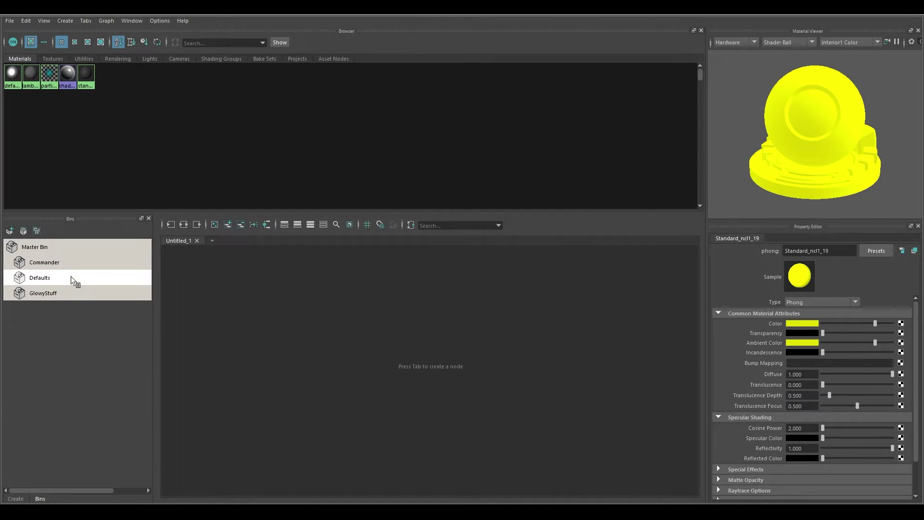
left_click(77, 262)
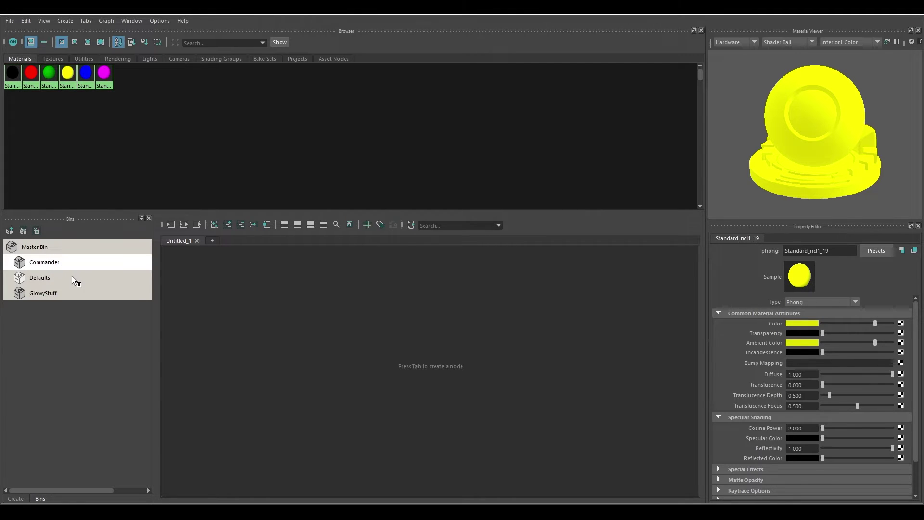
left_click_drag(43, 288, 70, 261)
right_click(73, 262)
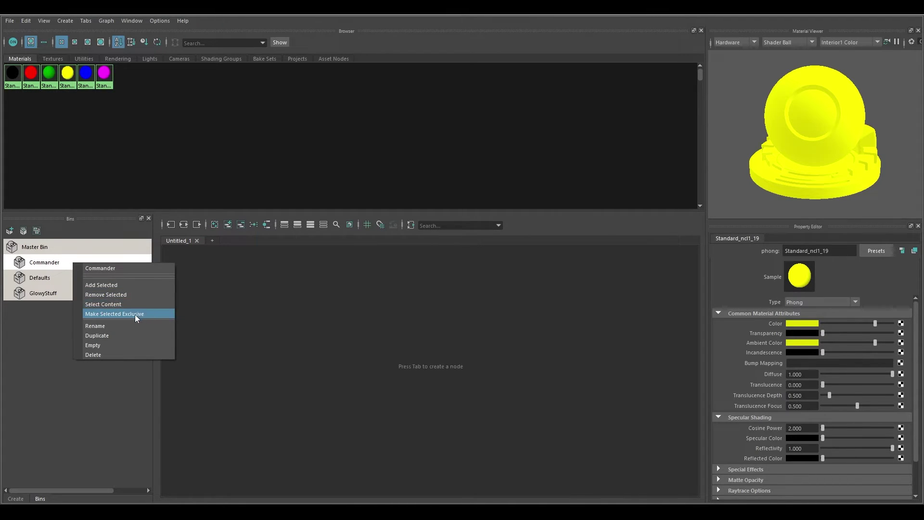
left_click(118, 304)
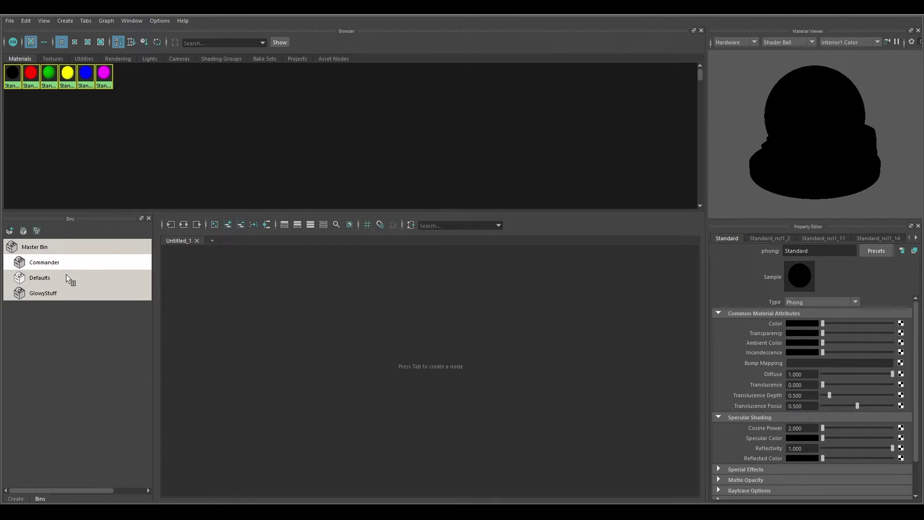
- Select every unsorted material with the Select unsorted content icon
left_click(37, 232)
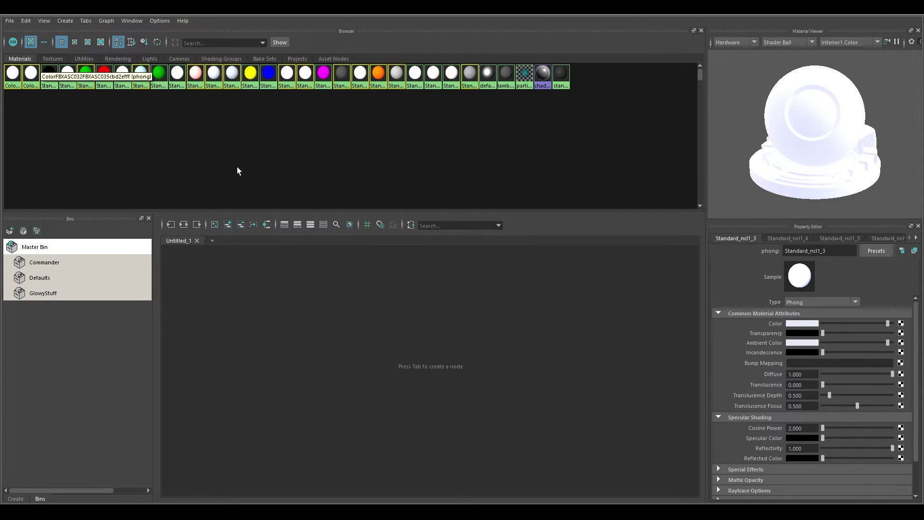
- Create a bin named Misc from the unsorted materials and confirm it holds fourteen materials
left_click(22, 231)
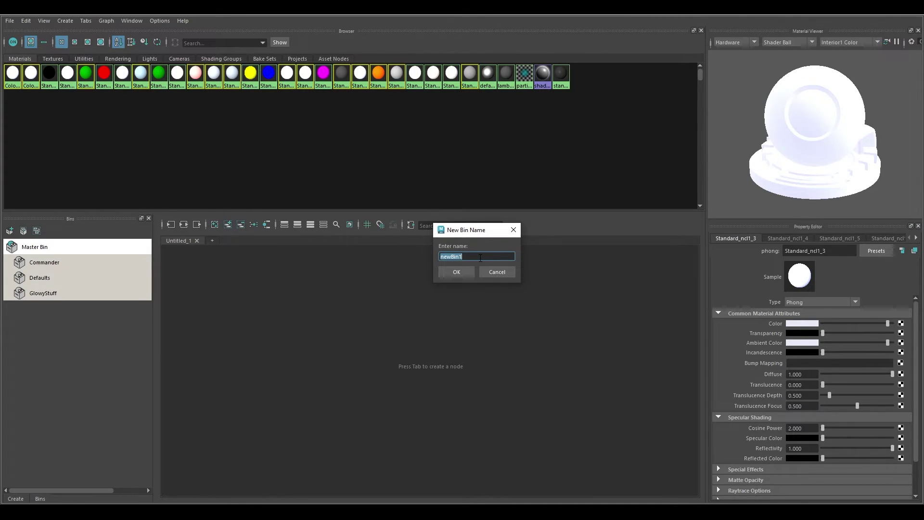
type("Misc")
left_click(455, 272)
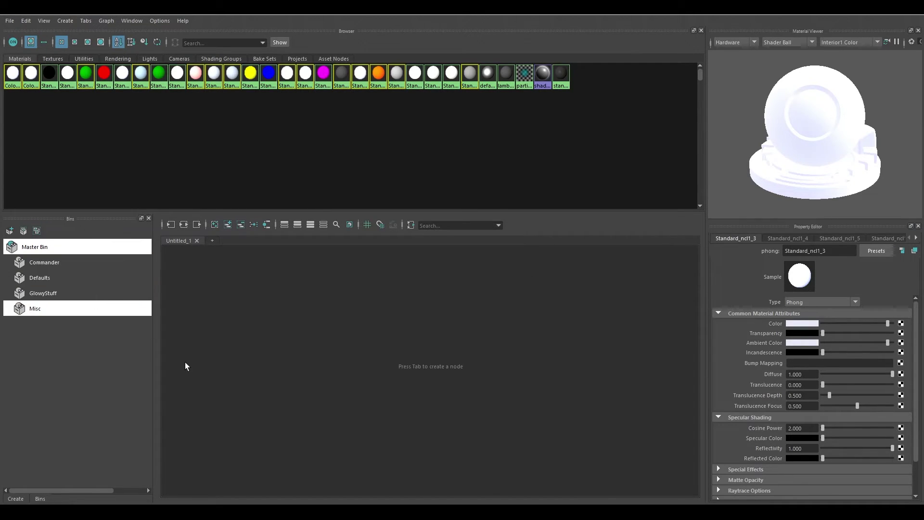
left_click(48, 264)
left_click(56, 277)
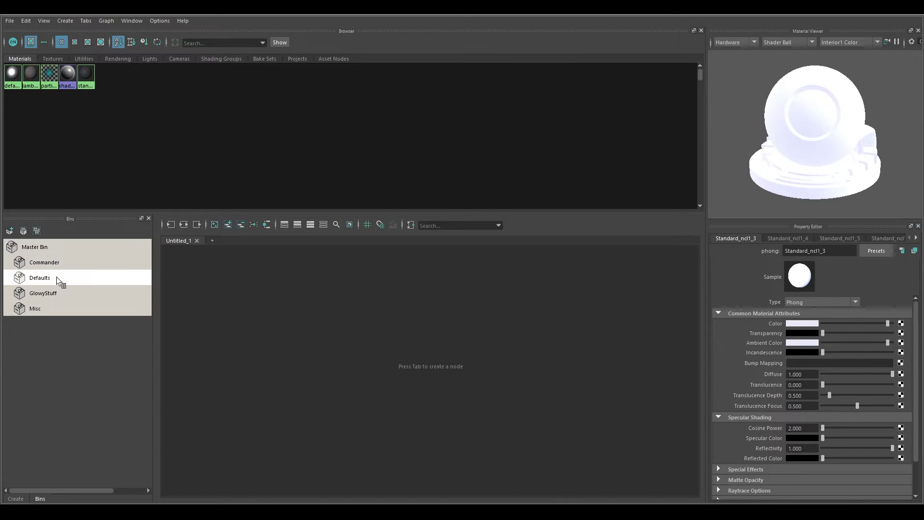
left_click(55, 294)
left_click(61, 306)
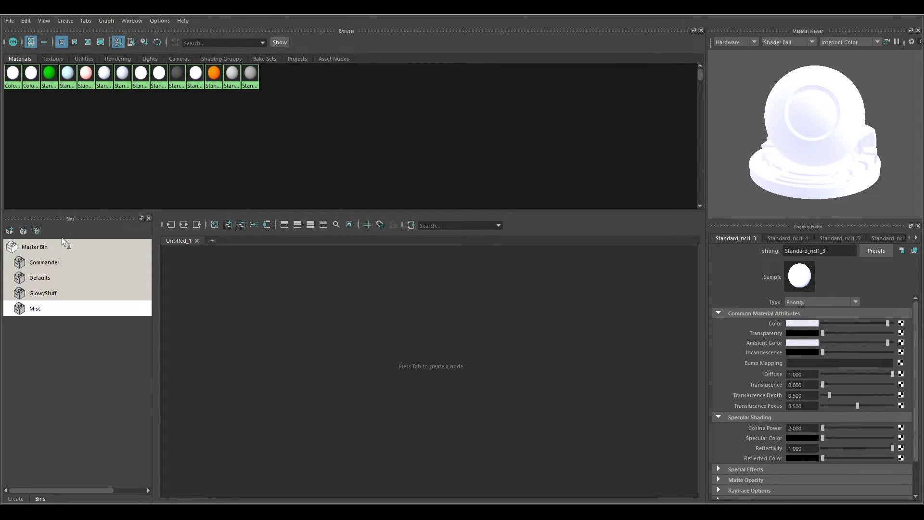
- Empty the Misc bin, delete it, then show all materials in the Master Bin
right_click(53, 309)
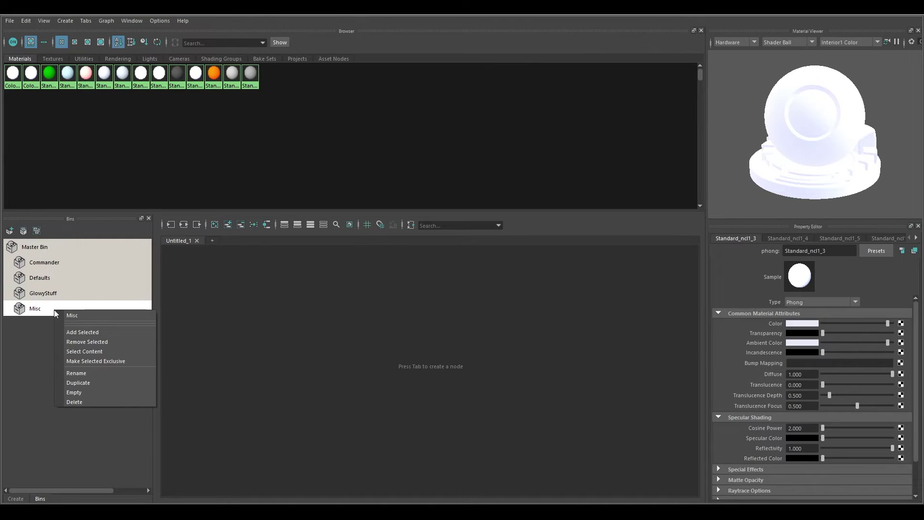
left_click(93, 392)
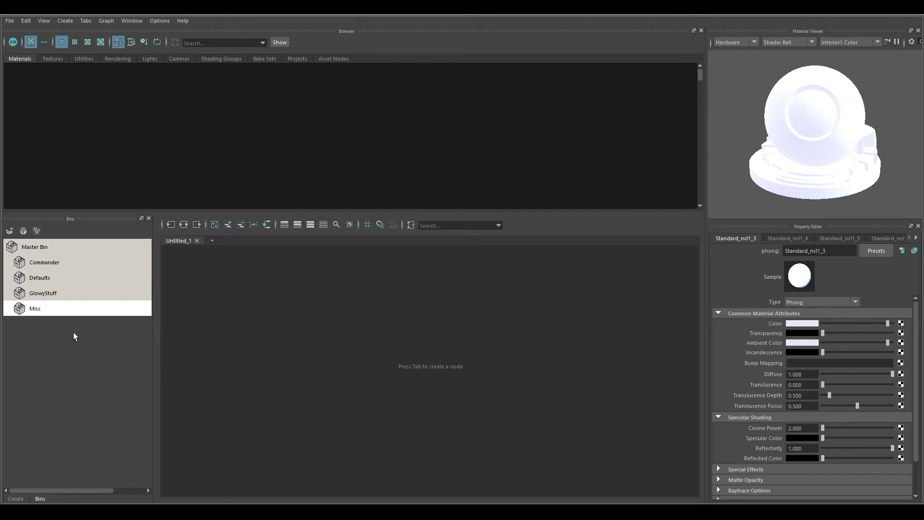
right_click(56, 312)
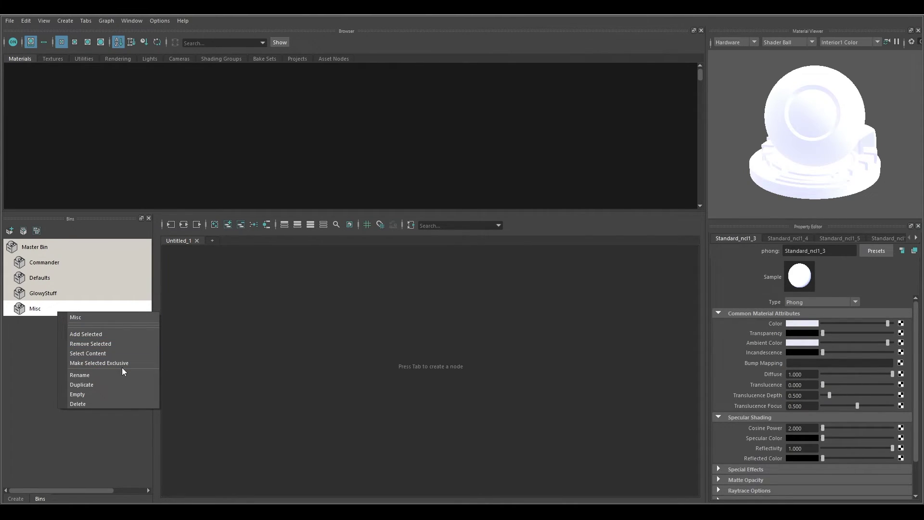
left_click(99, 403)
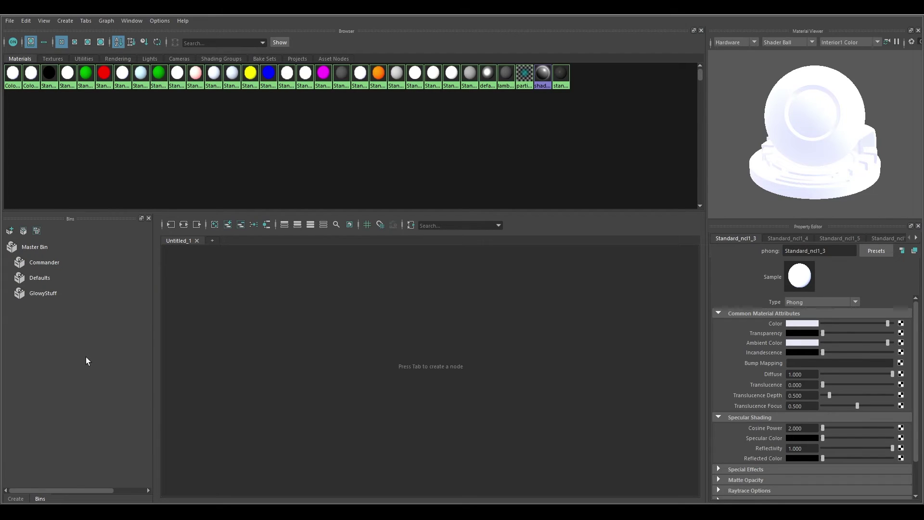
left_click(44, 247)
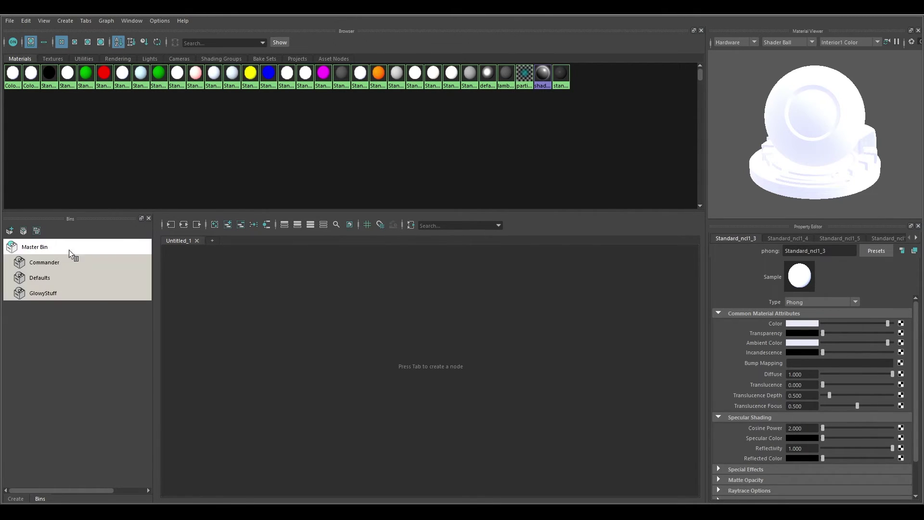
- Review the Commander, Defaults and GlowyStuff bins, then duplicate Defaults as Defaults 1
left_click(59, 262)
left_click(63, 278)
left_click(76, 294)
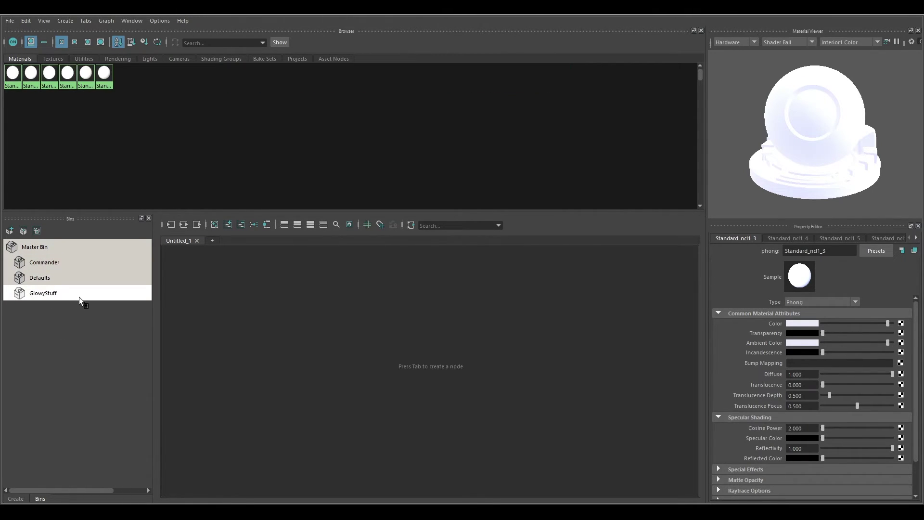
right_click(57, 293)
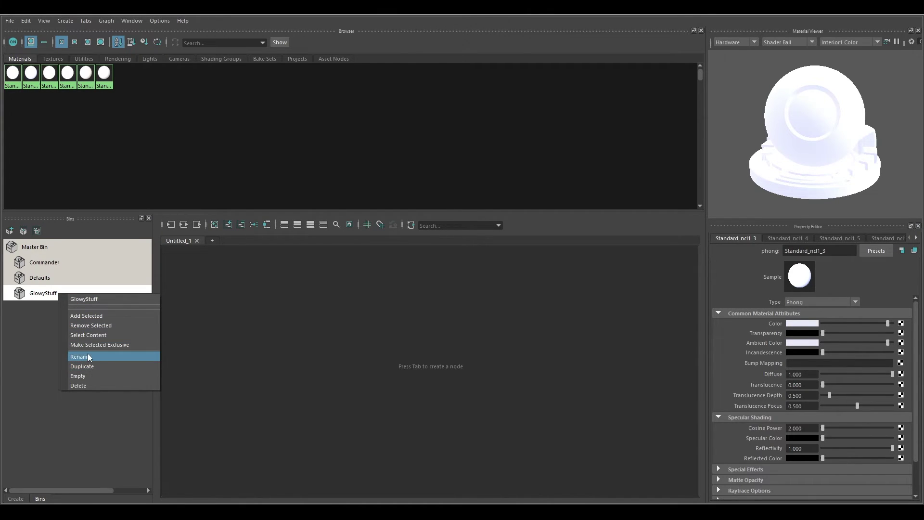
left_click(59, 275)
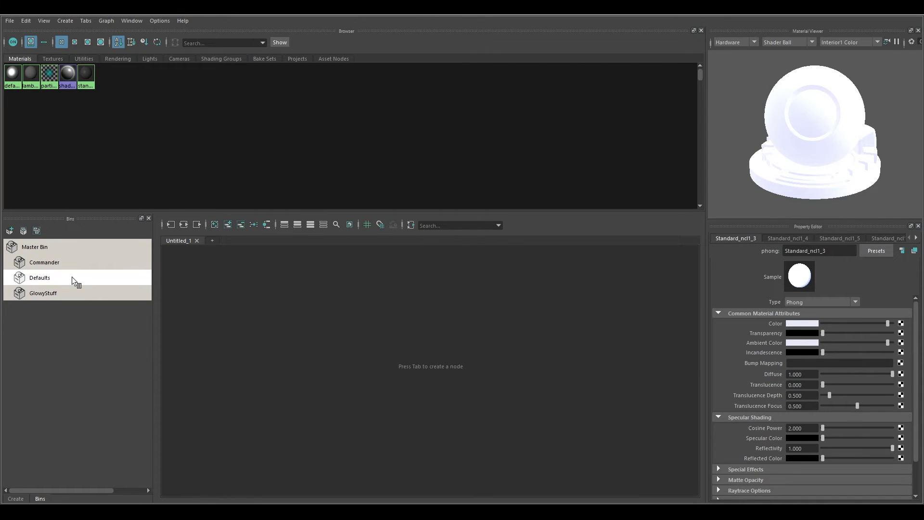
right_click(71, 276)
left_click(101, 349)
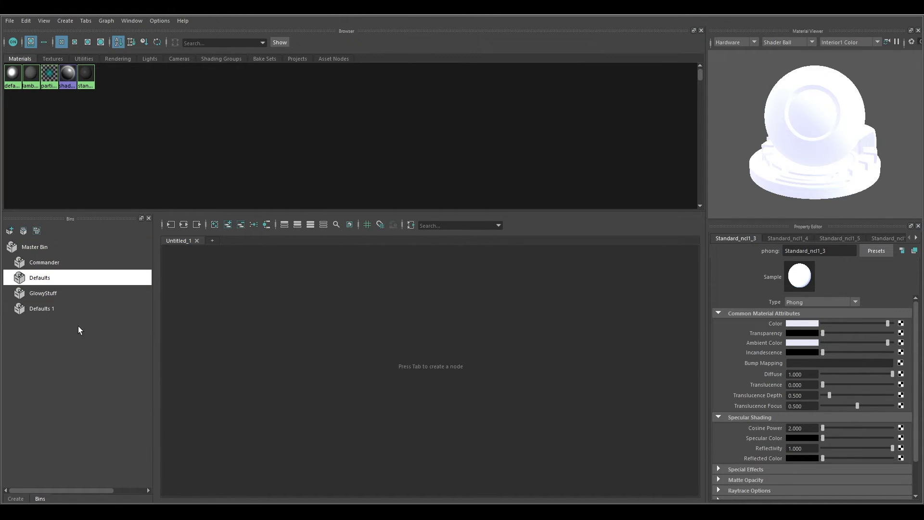
mouse_move(48, 310)
left_mouse_down()
mouse_move(62, 294)
mouse_move(42, 313)
mouse_move(57, 310)
left_mouse_up()
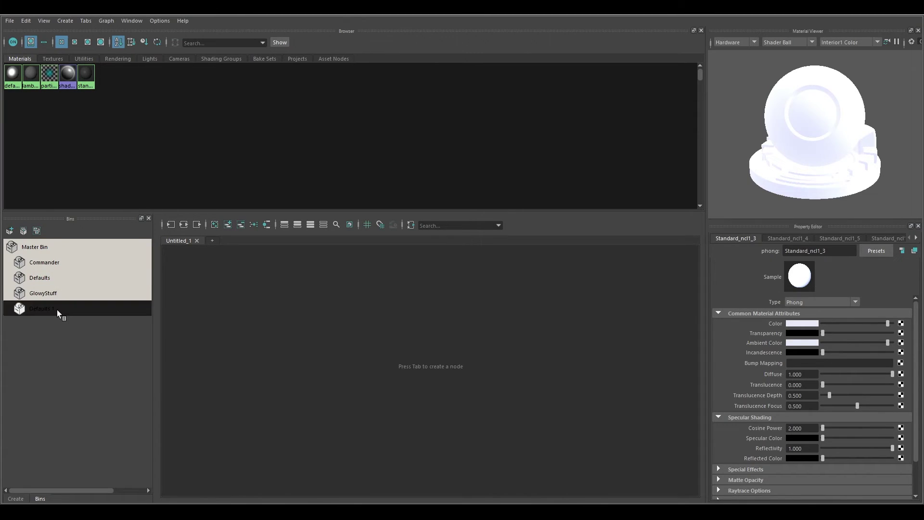
- Rename the Defaults 1 bin to Lambert1 and select the lambert1 material
right_click(42, 309)
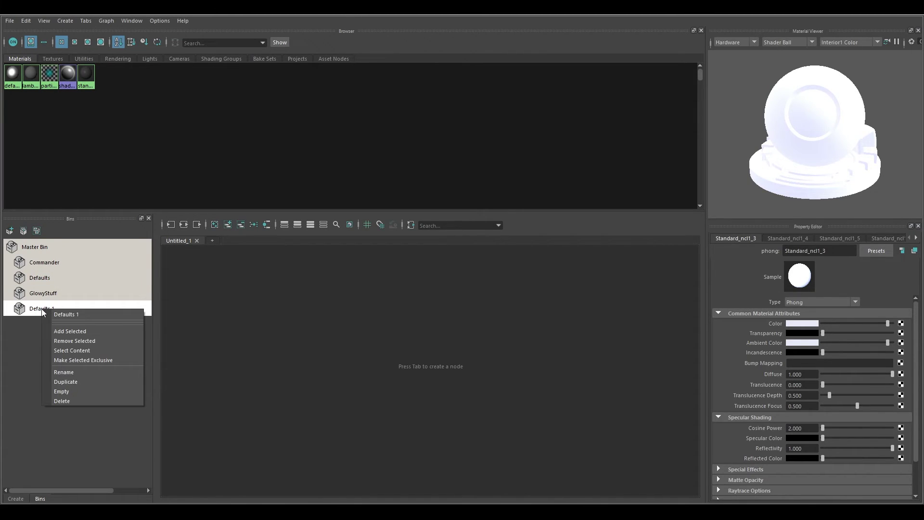
left_click(65, 373)
type("Lambert1")
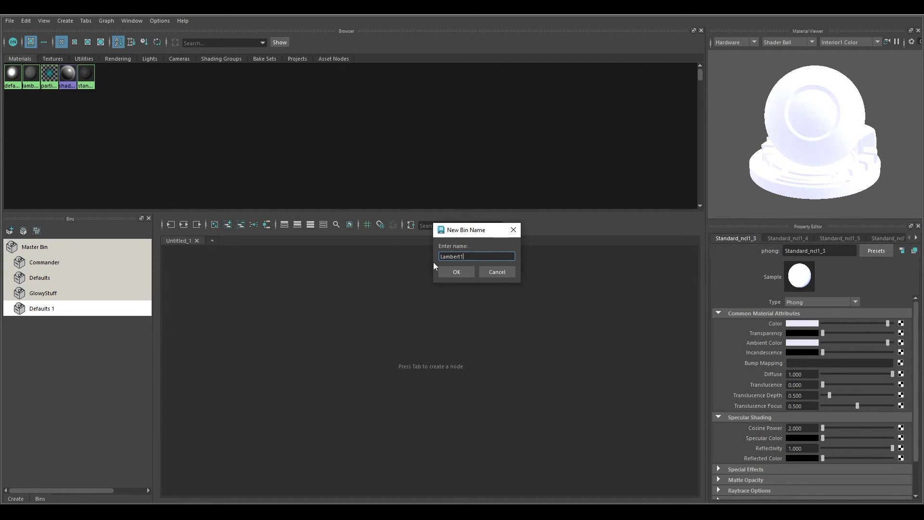
left_click(449, 274)
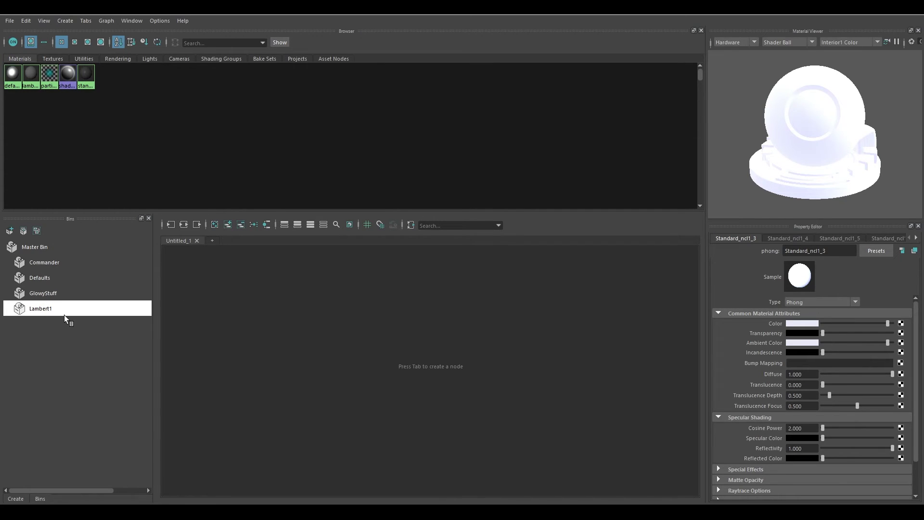
left_click(30, 73)
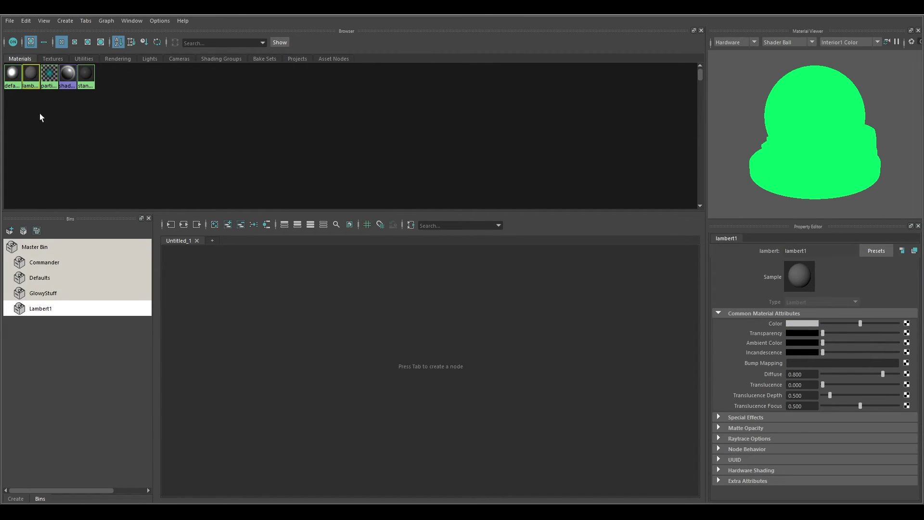
- Make lambert1 exclusive to the Lambert1 bin, removing it from Defaults
right_click(51, 311)
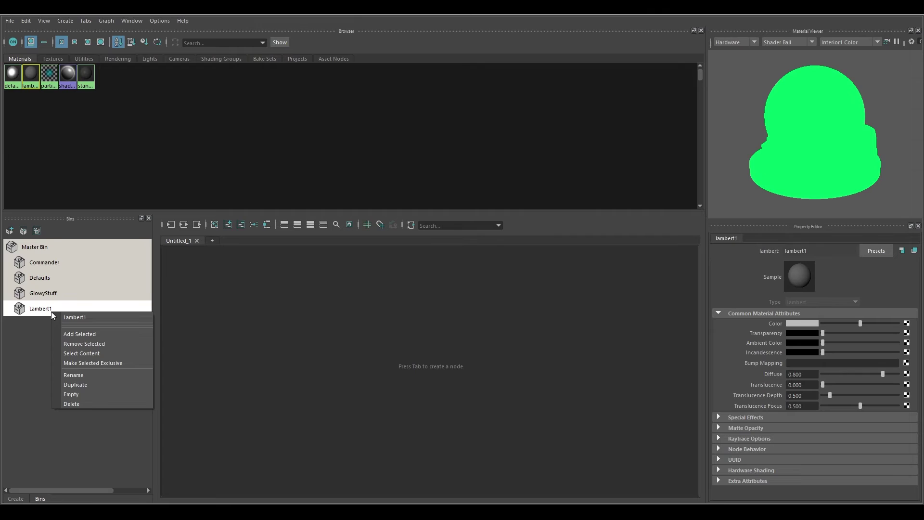
left_click(91, 364)
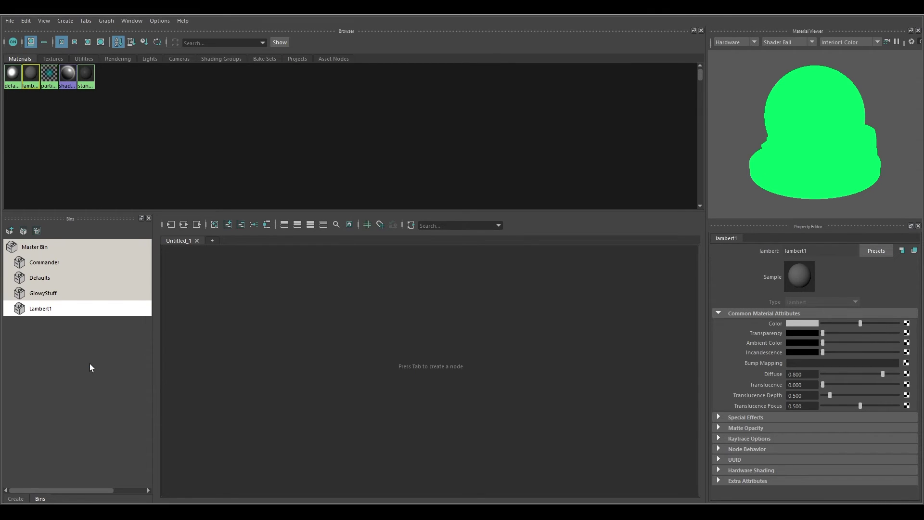
left_click(53, 278)
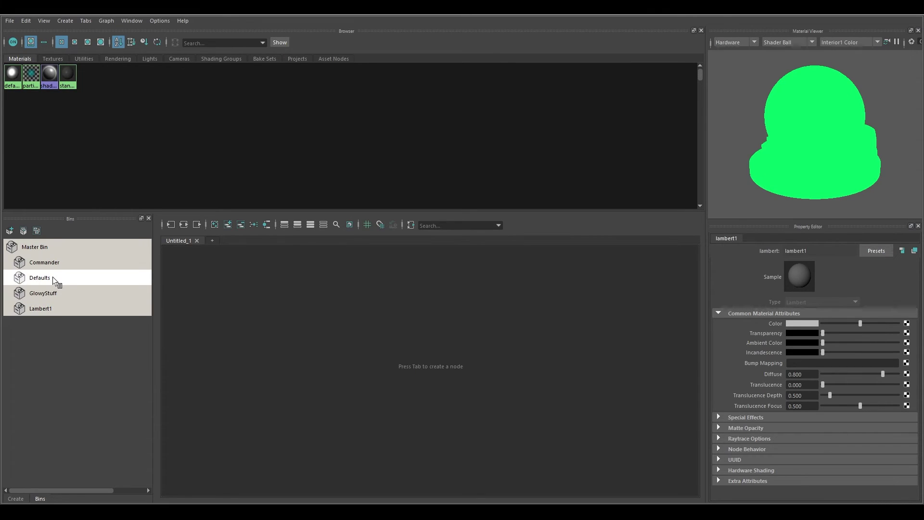
left_click(67, 308)
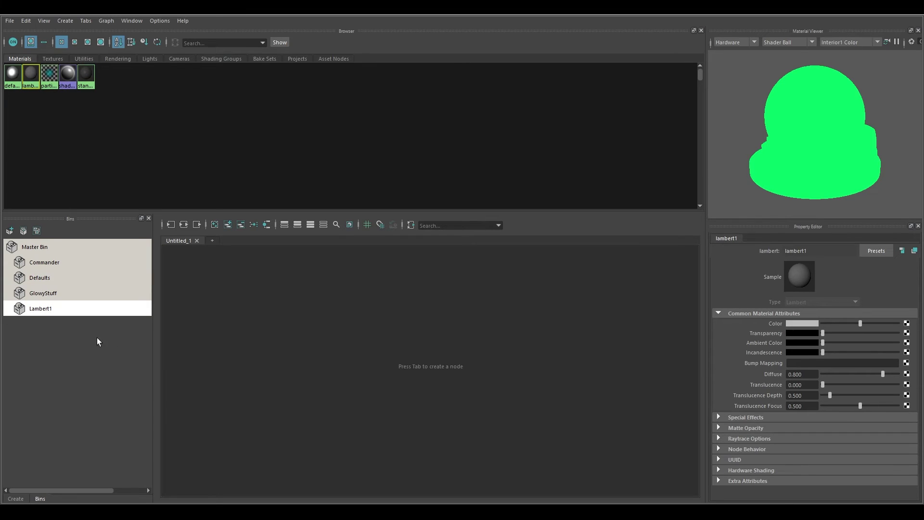
- Select default1 and the other non-lambert materials in Lambert1 and remove them from the bin
left_click_drag(35, 280, 53, 309)
left_click(13, 79)
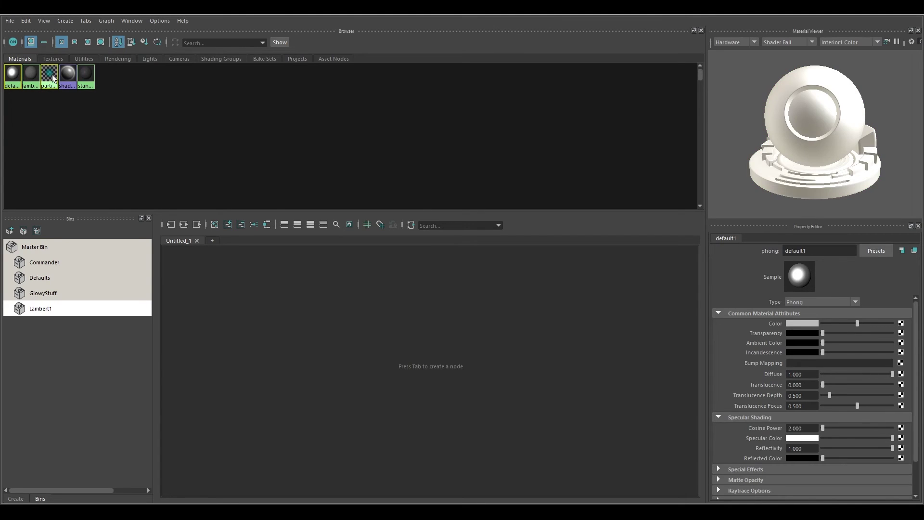
right_click(64, 307)
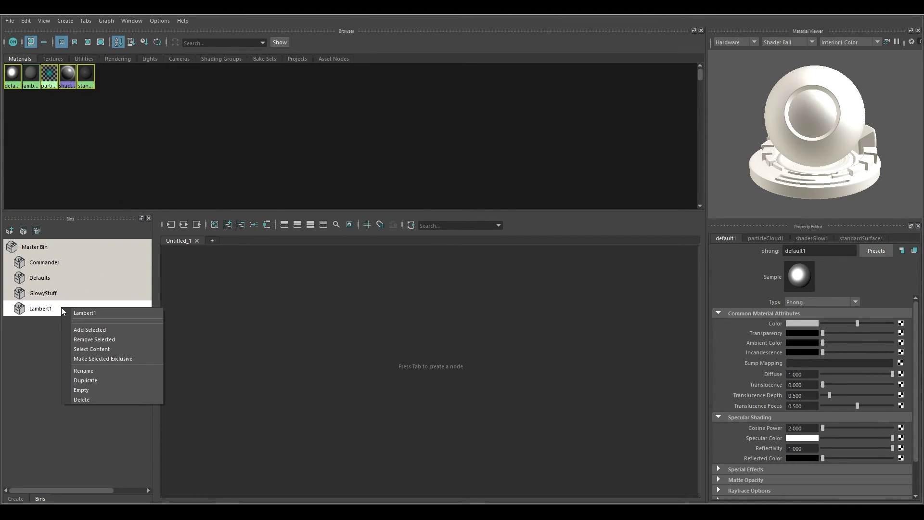
left_click(104, 340)
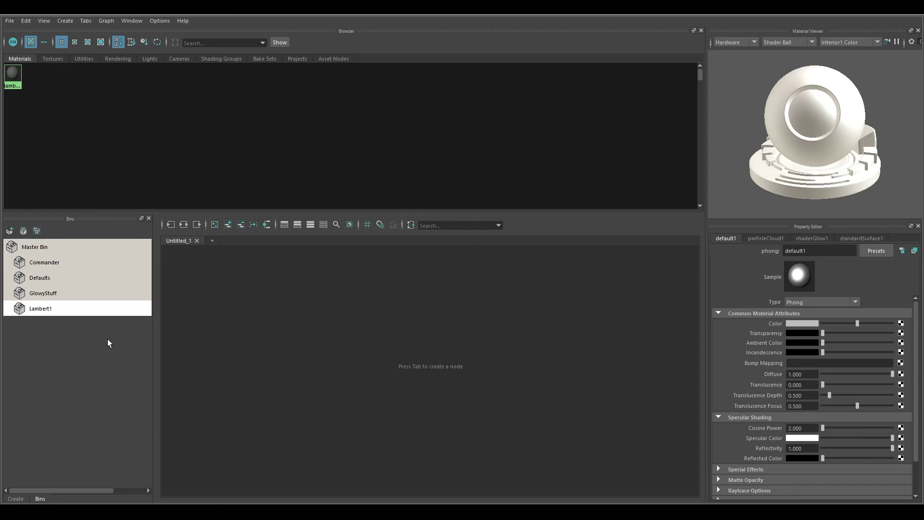
- Review the GlowyStuff, Defaults and Commander bins' materials, ending on the Master Bin with all materials
left_click(53, 294)
left_click(42, 283)
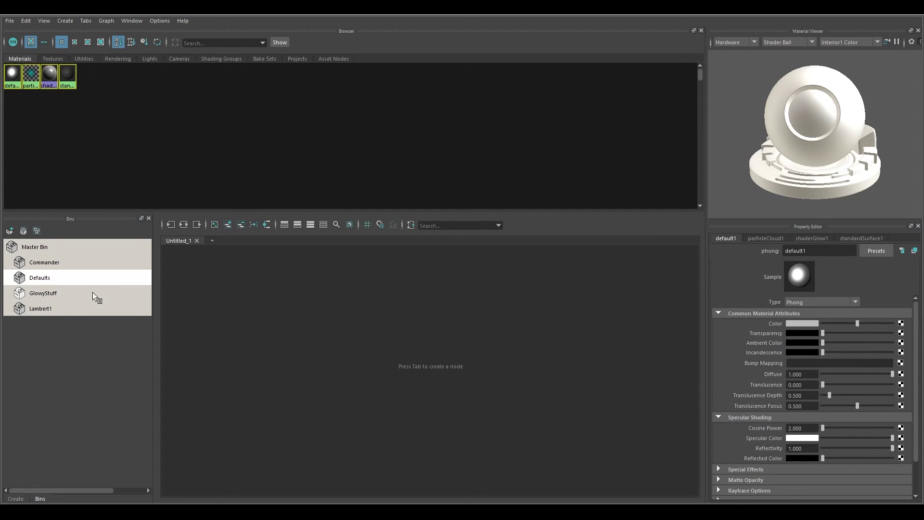
left_click(75, 261)
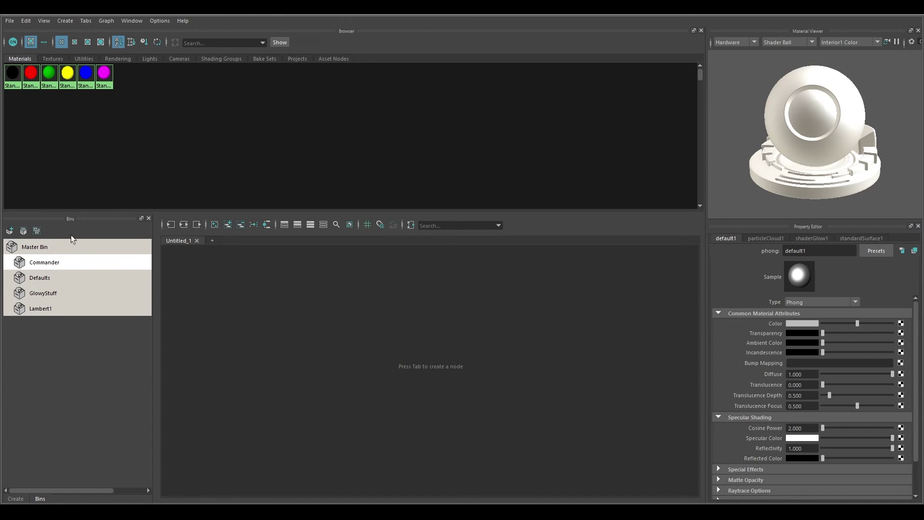
left_click(50, 248)
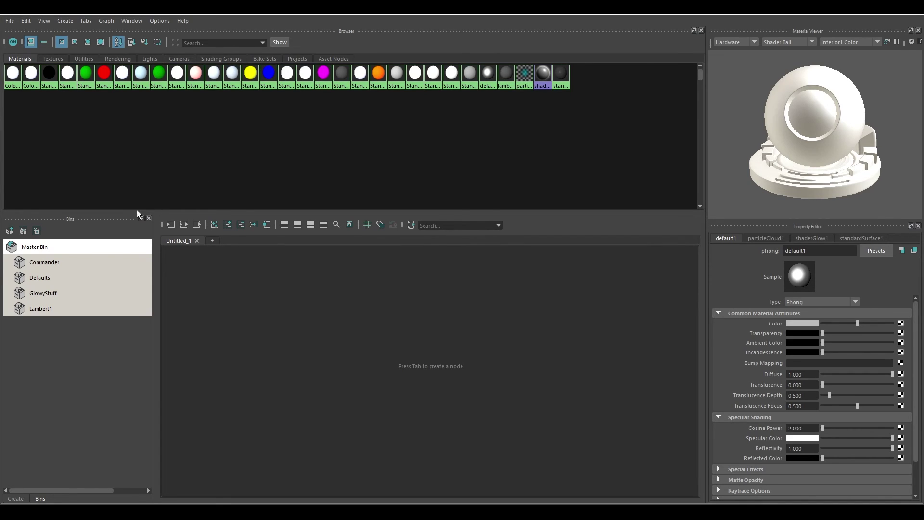
left_click(53, 264)
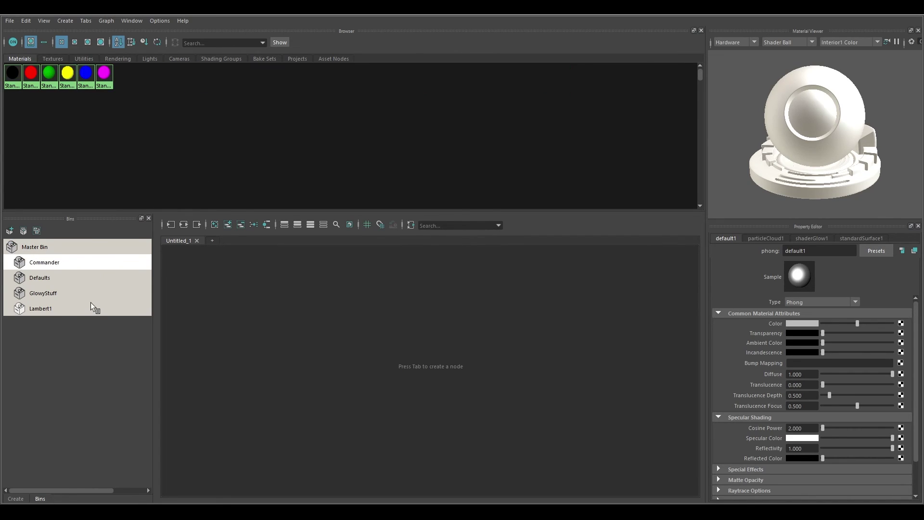
left_click(54, 254)
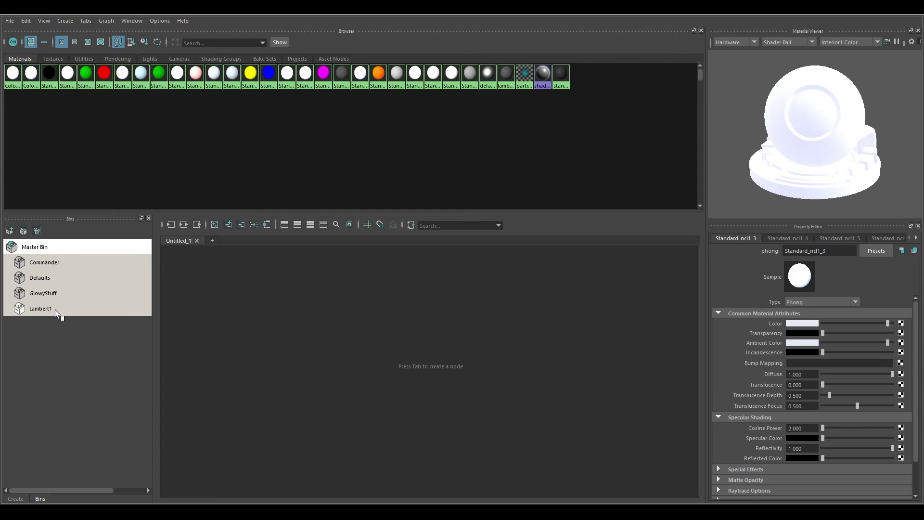